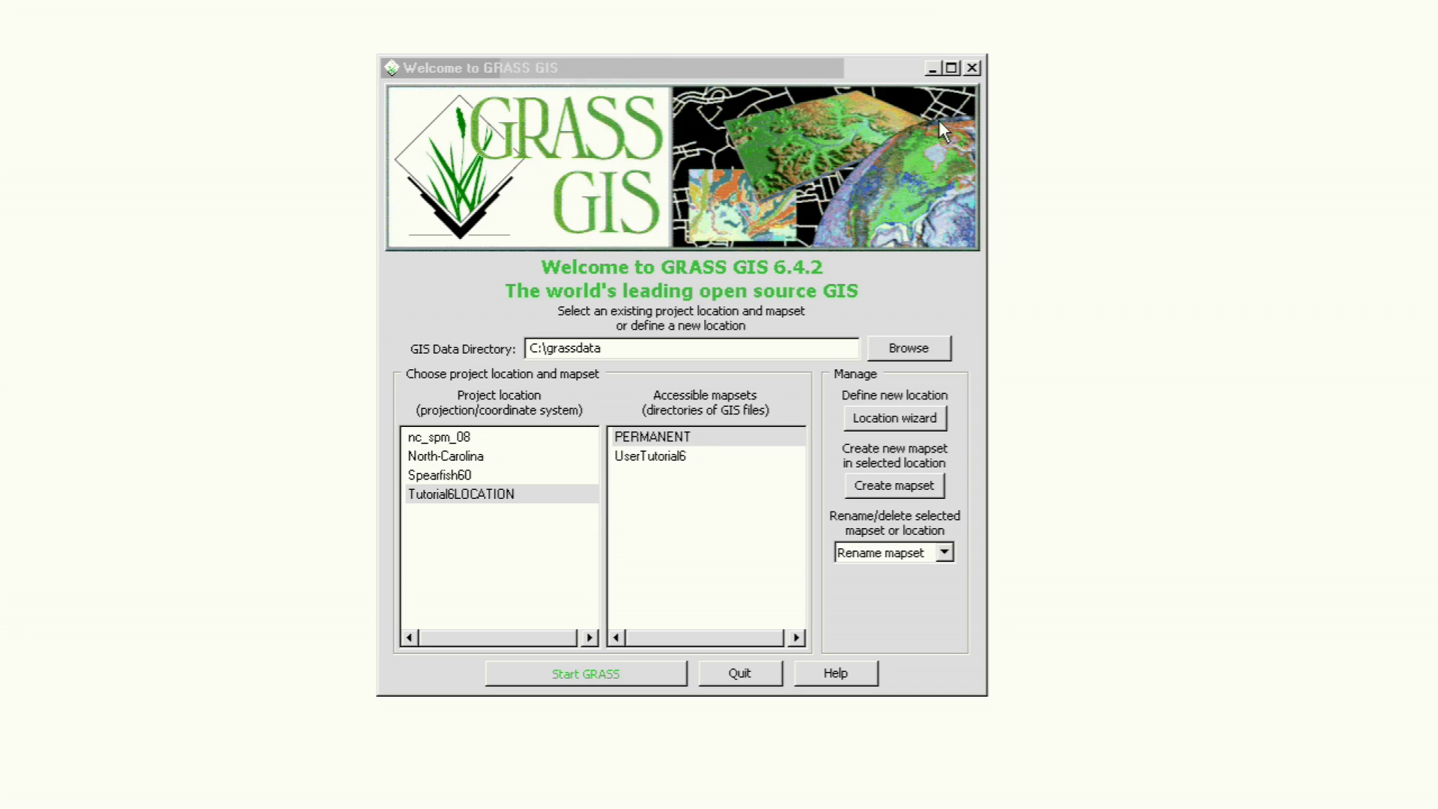
Step: In the C:\grassdata directory, select the default location name newLocation and check the existing Tutorial6LOCATION
click(731, 65)
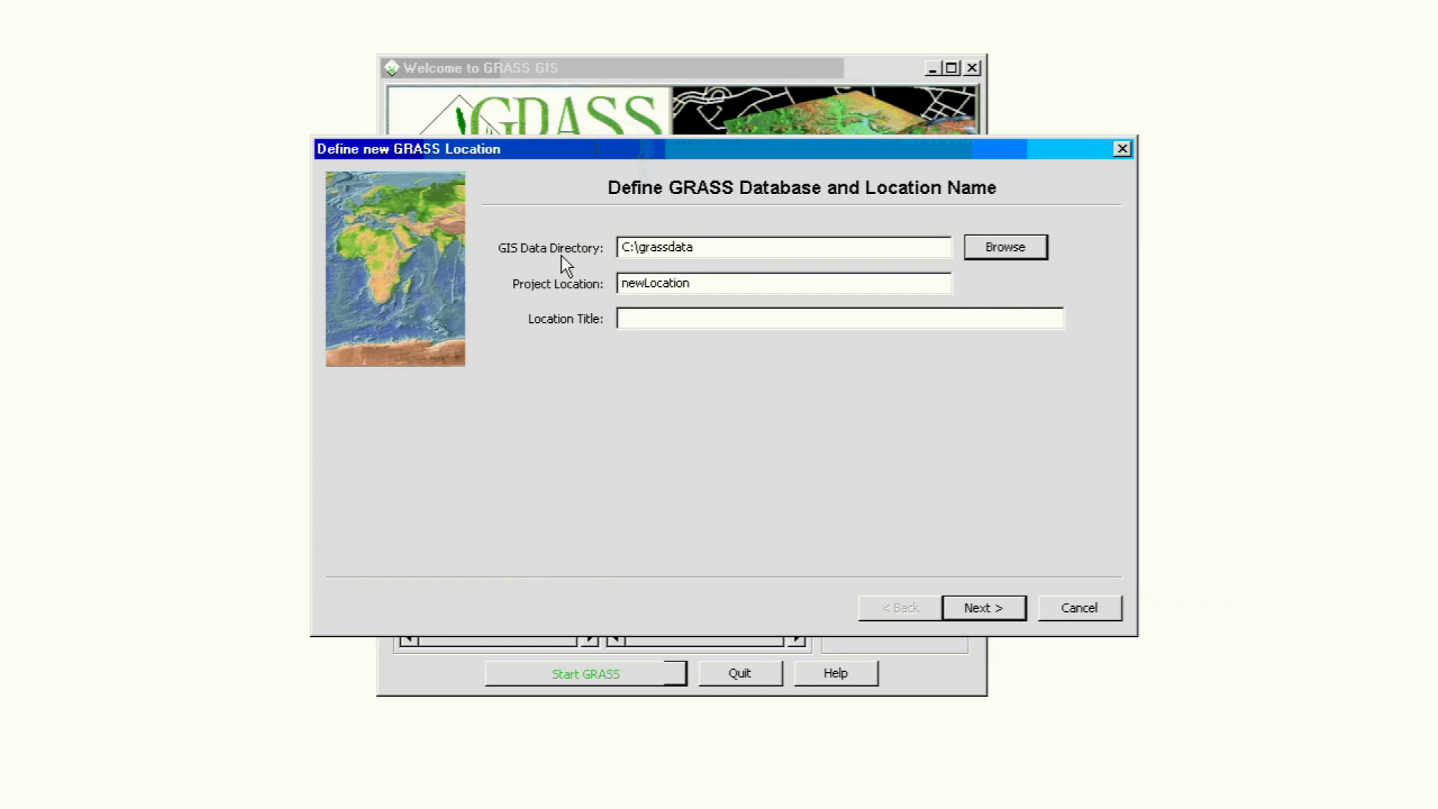
click(696, 249)
click(713, 248)
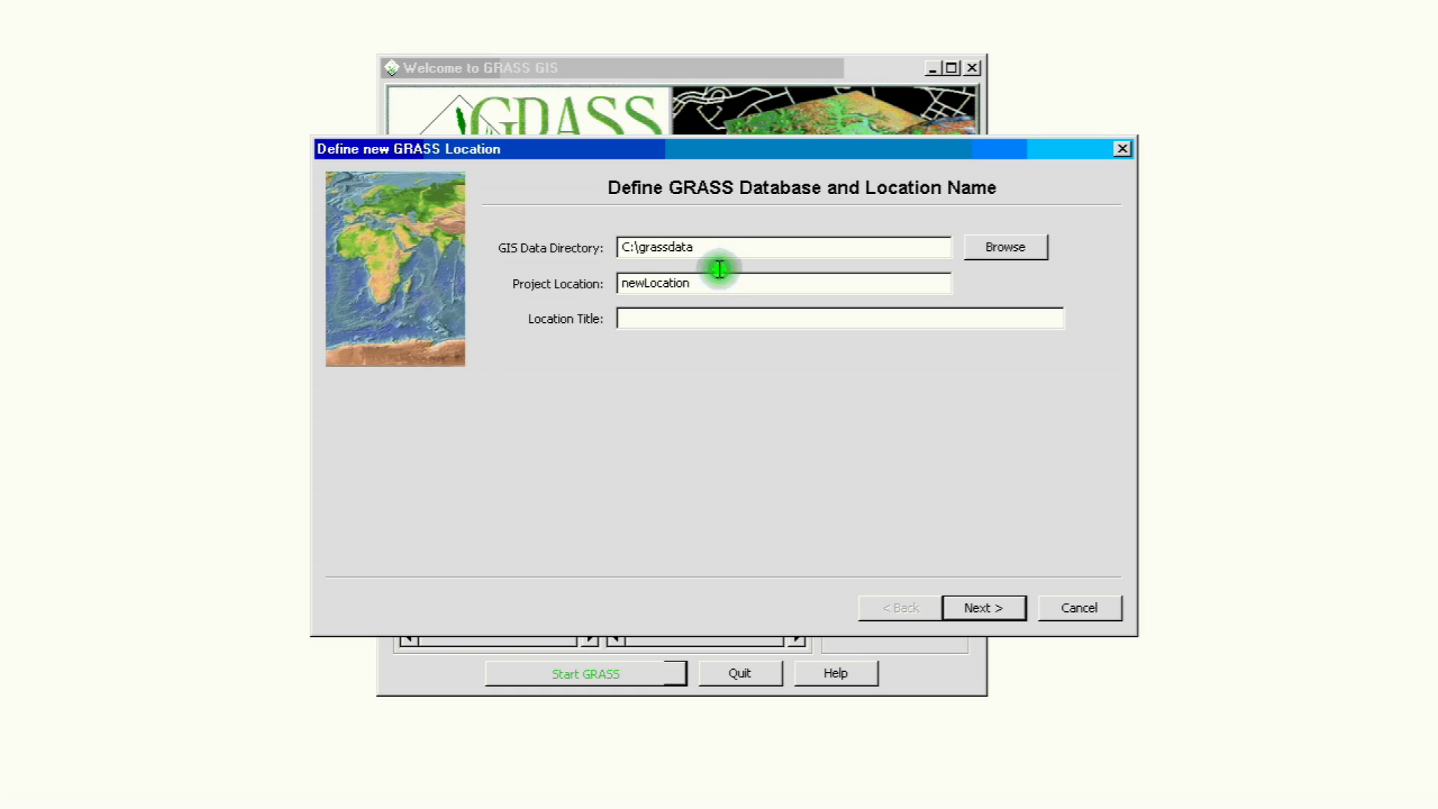
click(651, 283)
double_click(651, 283)
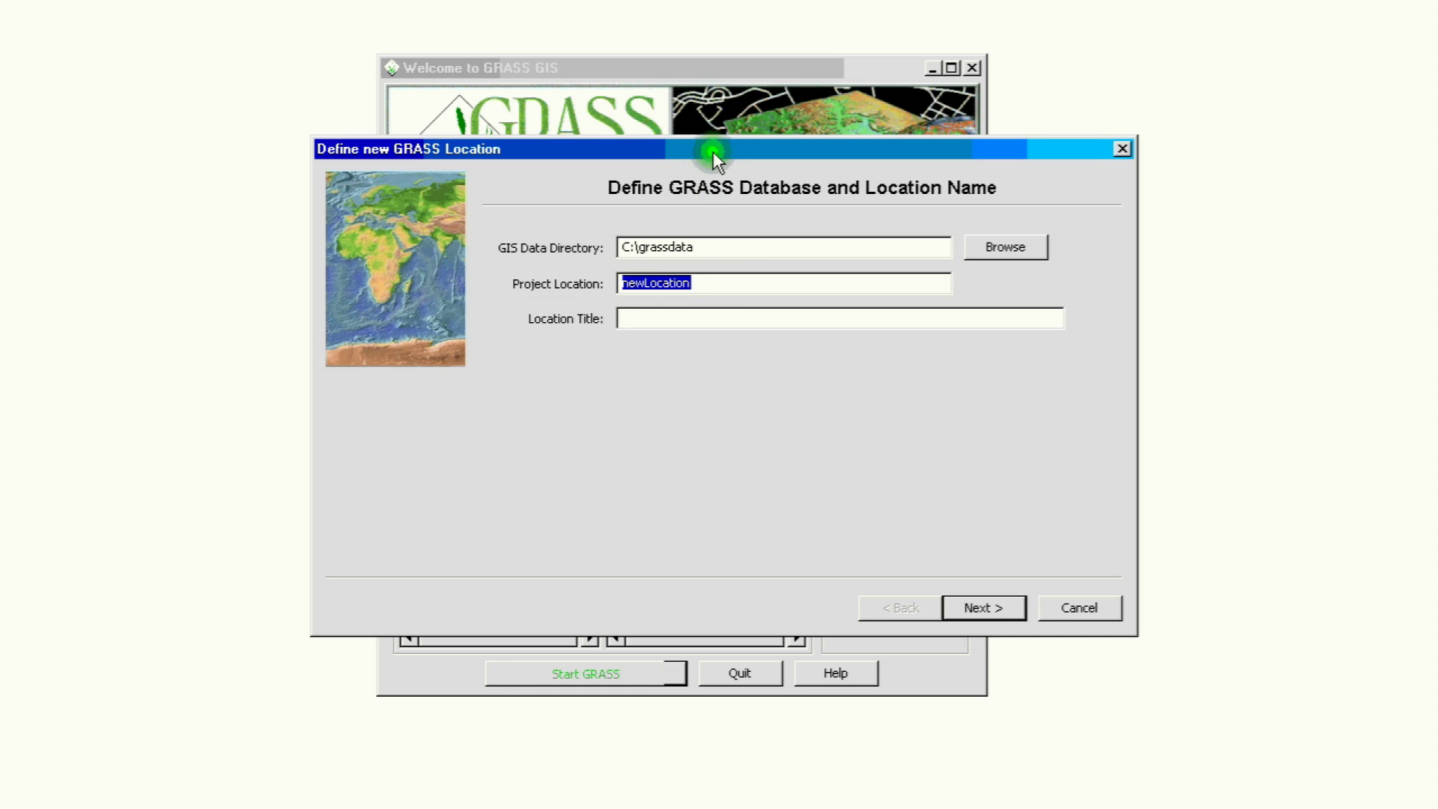
drag(712, 148, 689, 572)
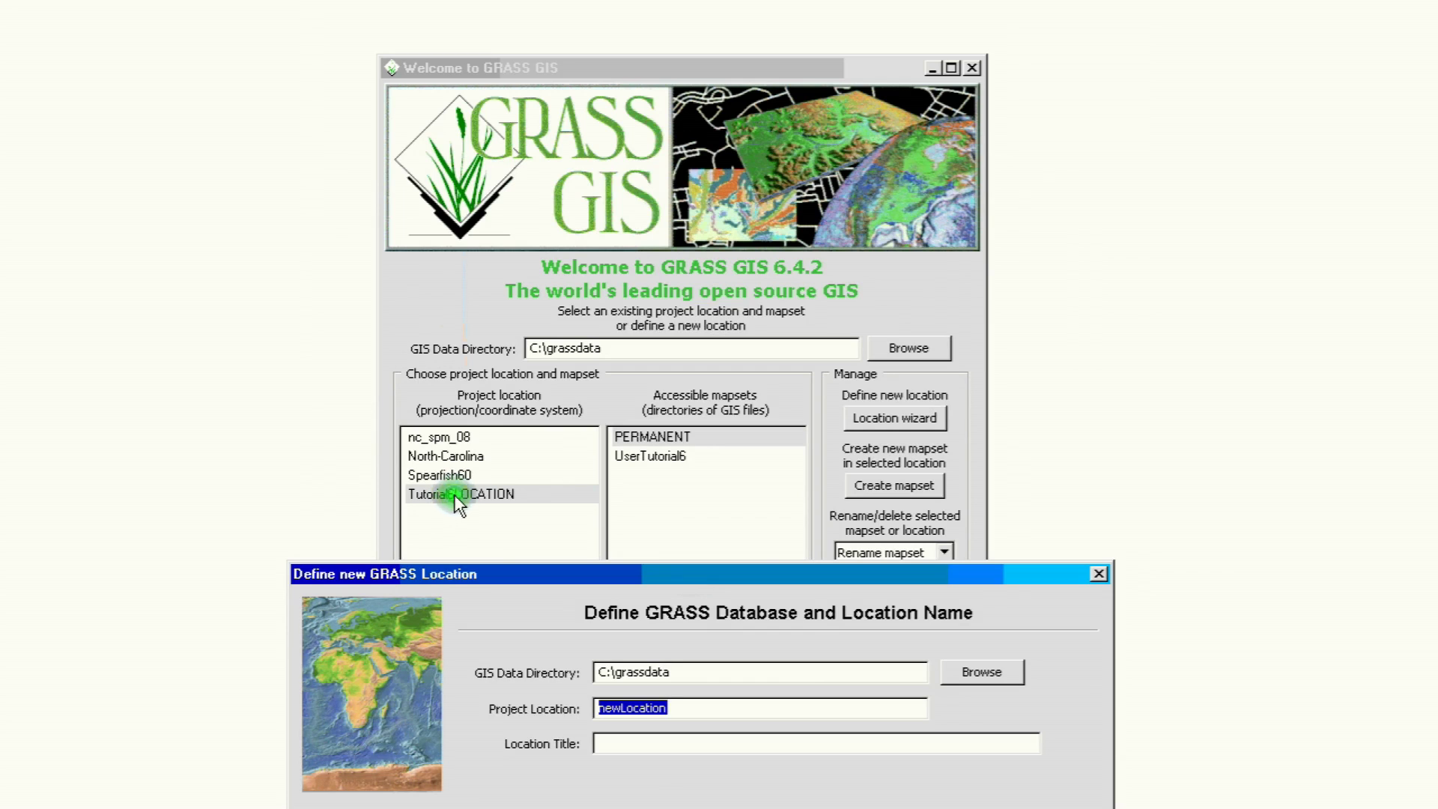
click(550, 434)
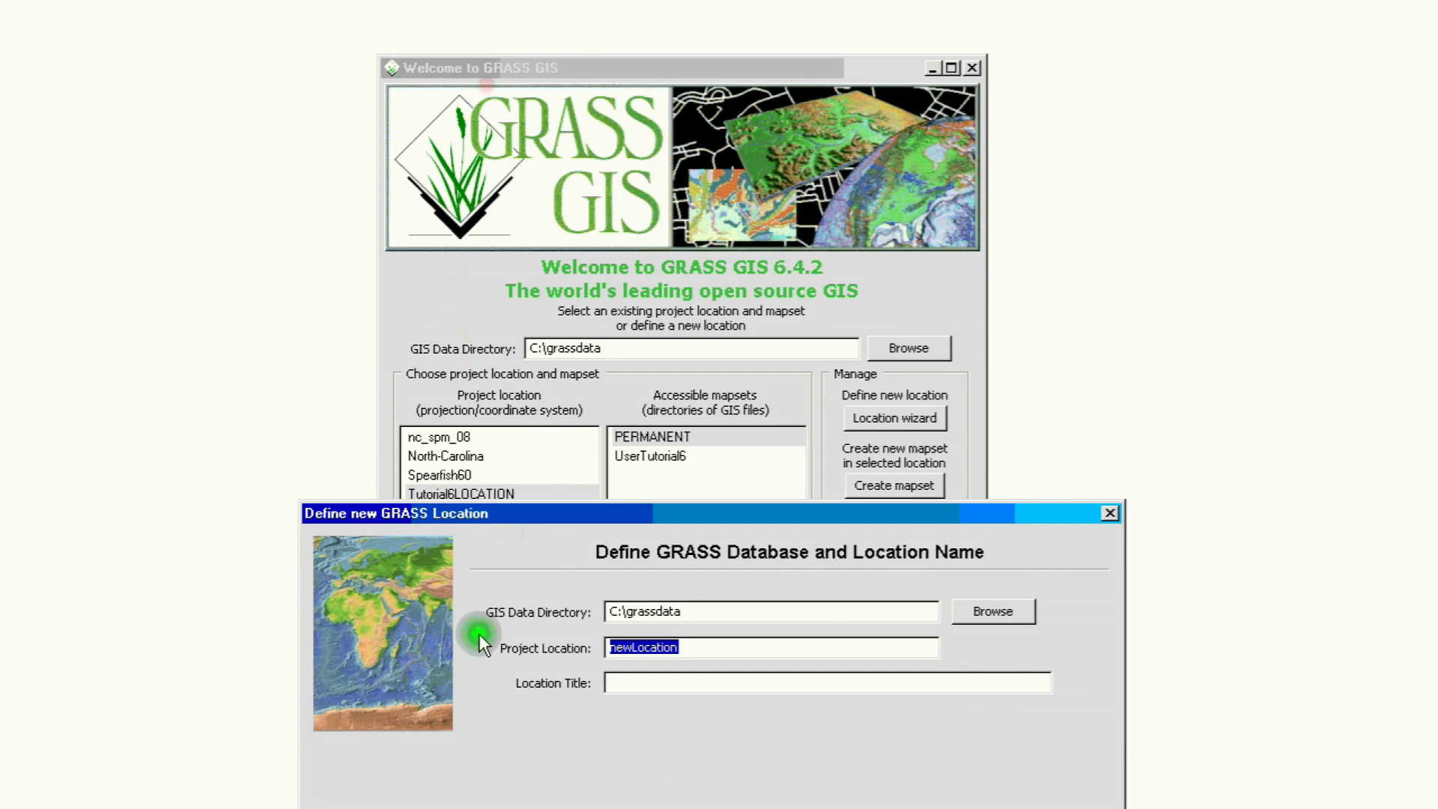
click(556, 241)
drag(694, 512, 661, 158)
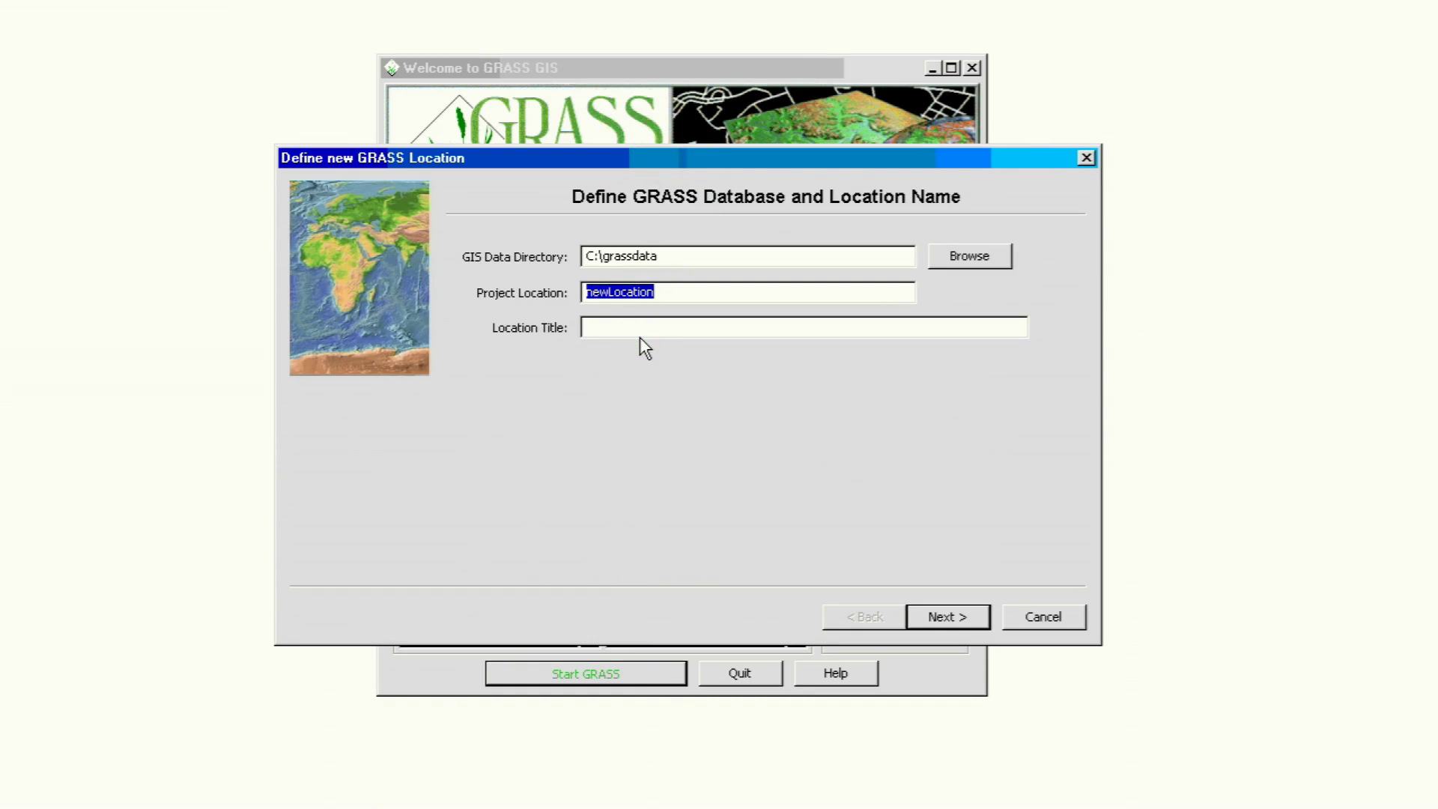
Step: Rename the project location to Tutorial7LOCATION
text(Tuto)
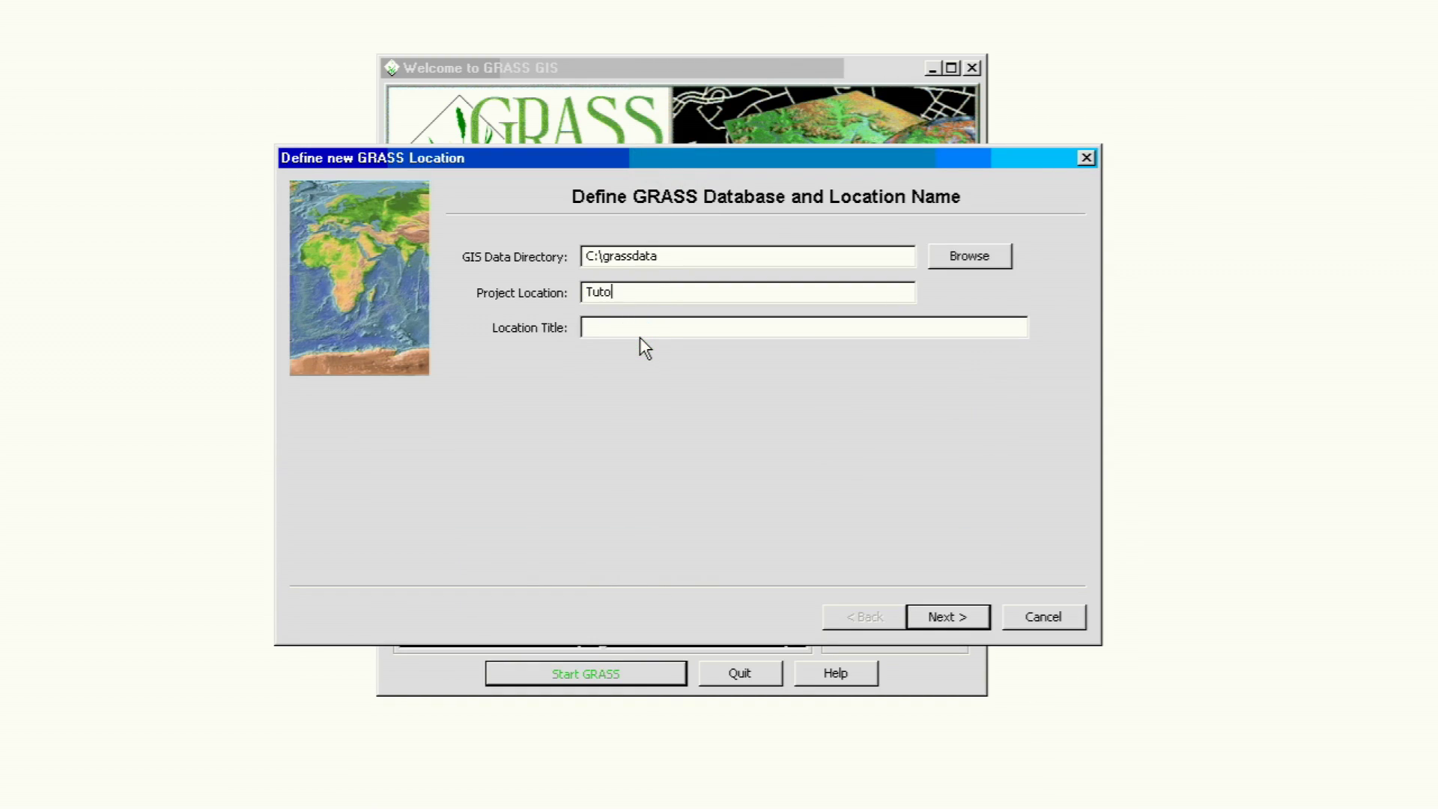
text(rial7L:O)
key(BackSpace)
text(OCATION)
click(657, 324)
mouse_move(678, 146)
mouse_down()
mouse_move(663, 154)
mouse_move(664, 124)
mouse_up()
click(653, 303)
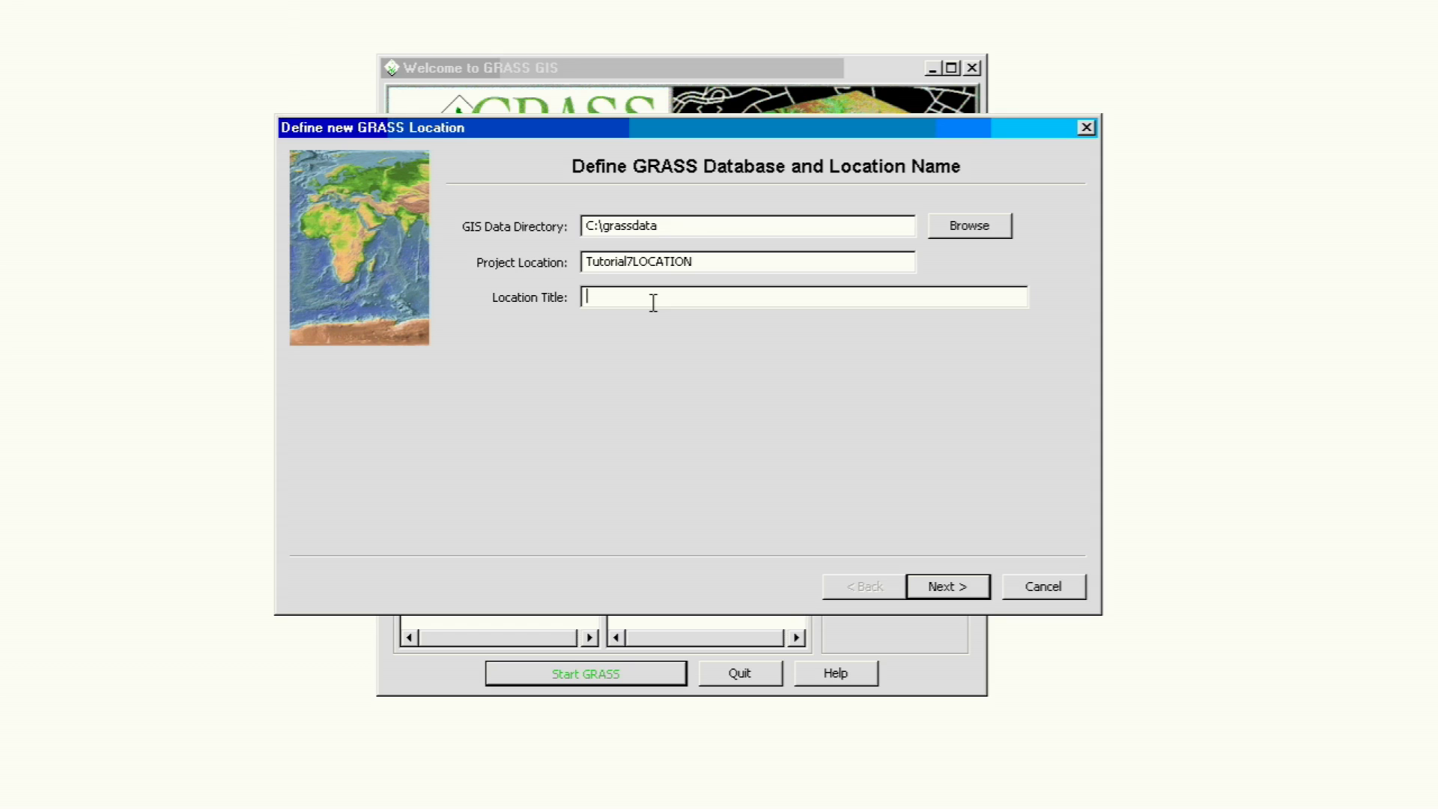
Step: Enter the location title 'Tutorila 7 LOCATION (UTM/NAD83/Z17) ESPG Code'
text(T)
text(utorila)
text( 72)
key(BackSpace)
text(Location)
key(BackSpace)
key(BackSpace)
key(BackSpace)
key(BackSpace)
key(BackSpace)
key(BackSpace)
key(BackSpace)
key(BackSpace)
text(OCATION ()
text(UTM/NAD)
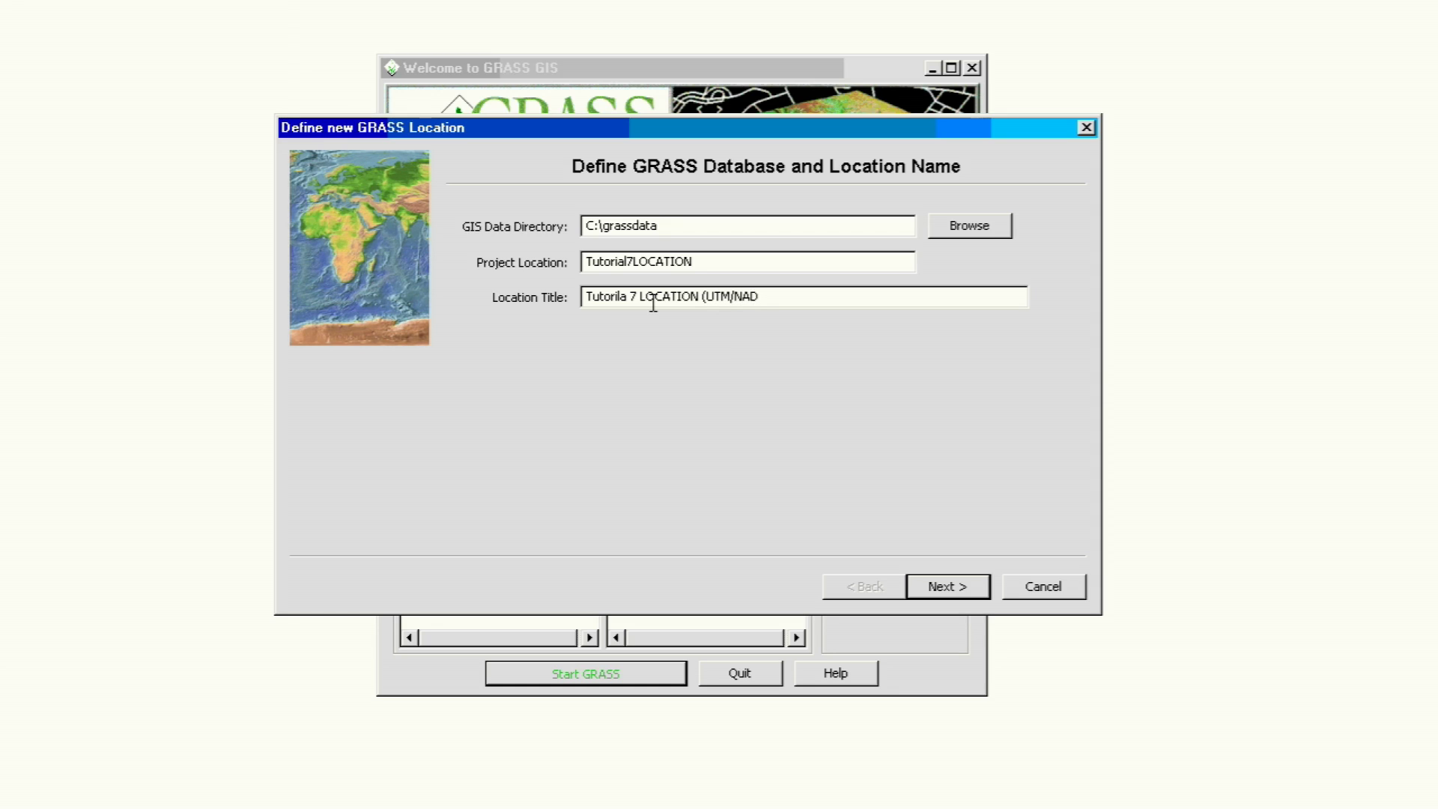
text(83/Z17))
click(702, 257)
click(702, 295)
click(840, 298)
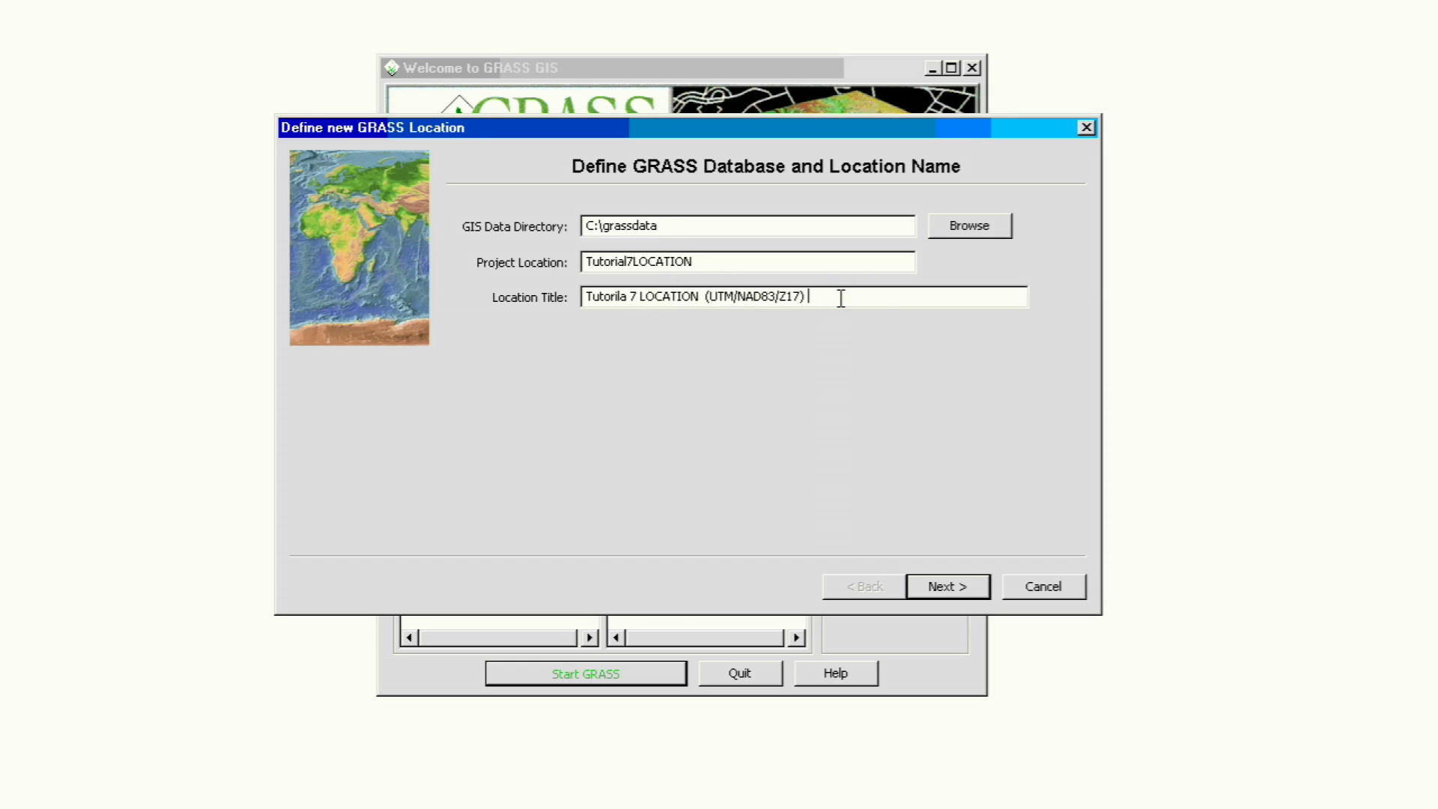
text(ESPG Code)
drag(815, 125, 802, 119)
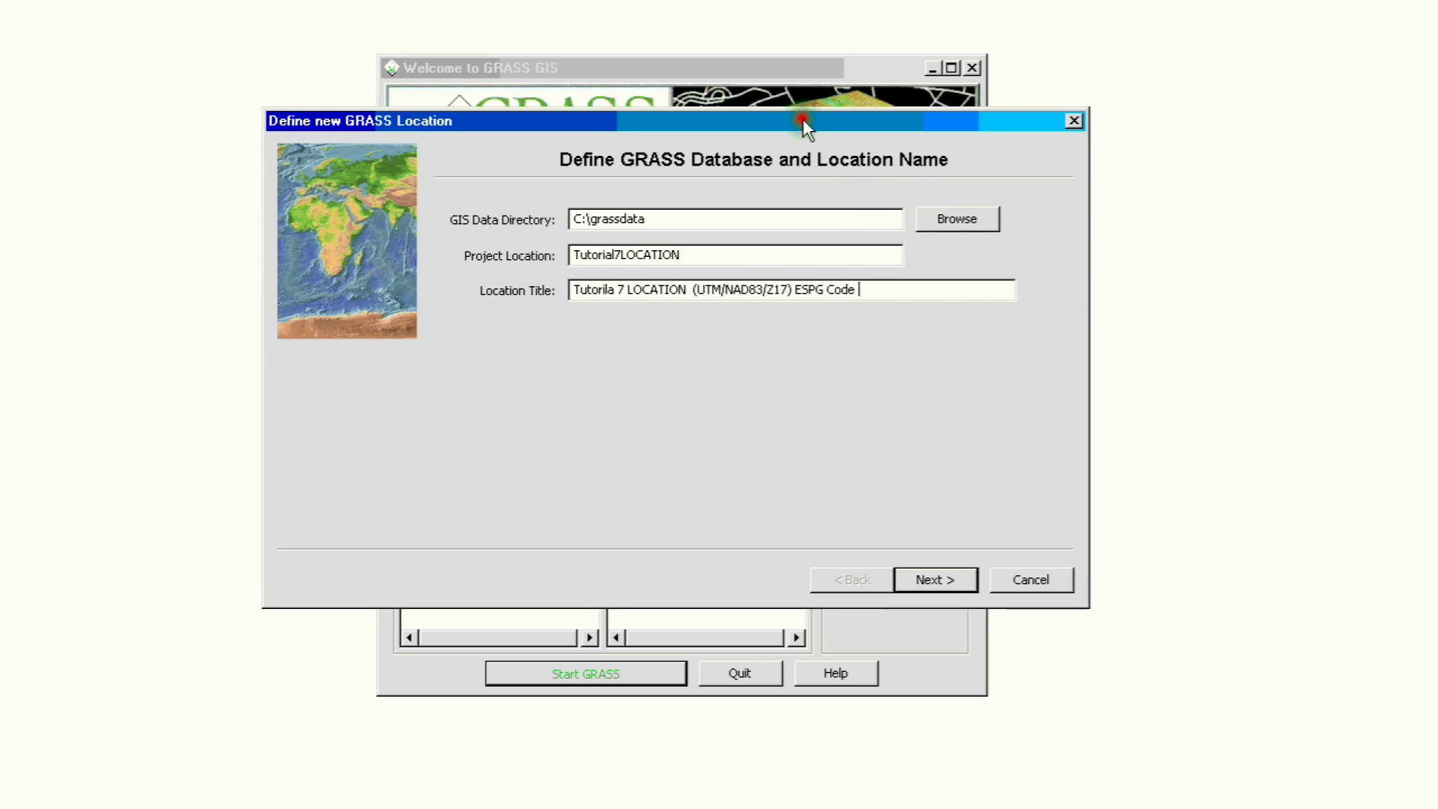
Step: Choose 'Select EPSG code of spatial reference system' as the method and reach the EPSG code list
click(930, 580)
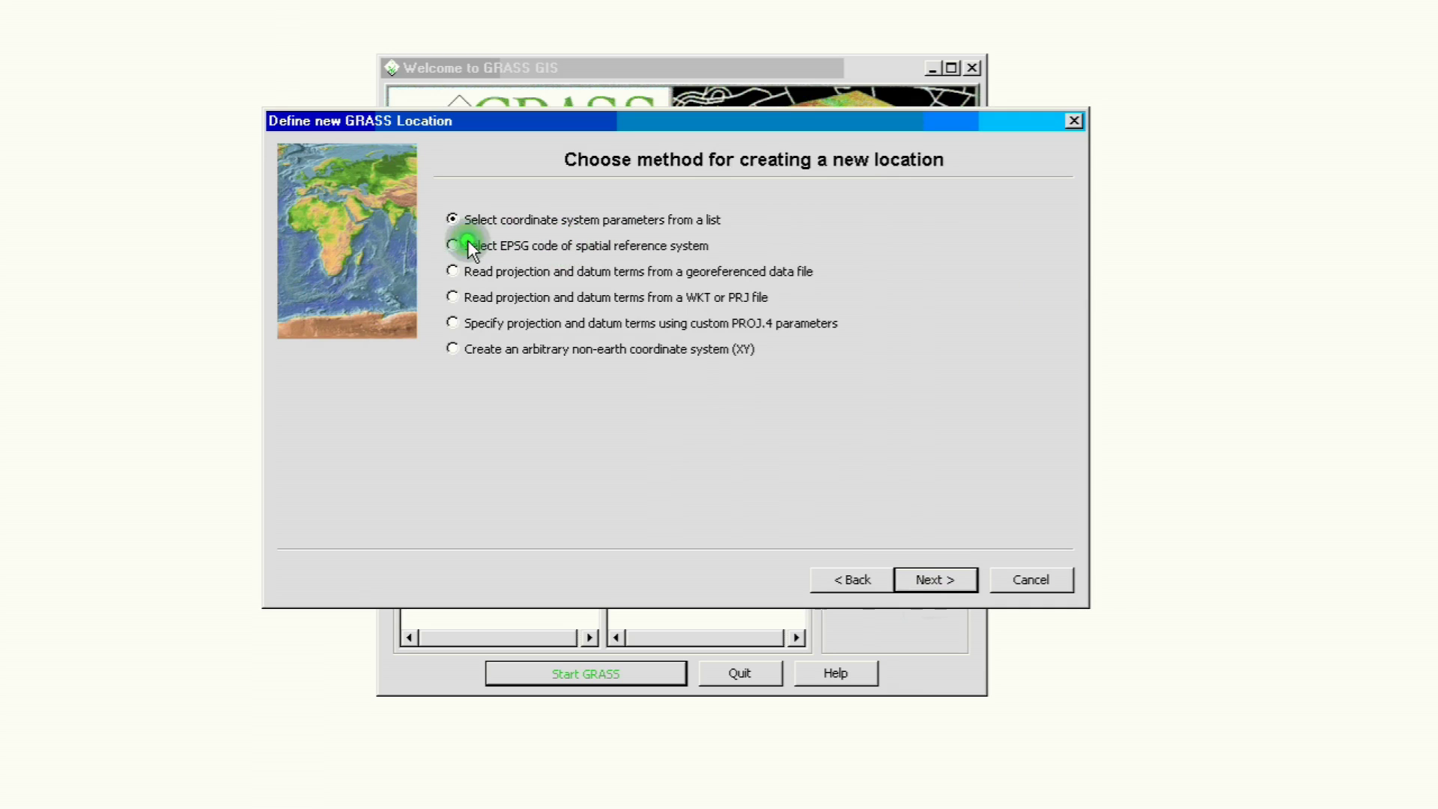
click(453, 246)
click(920, 578)
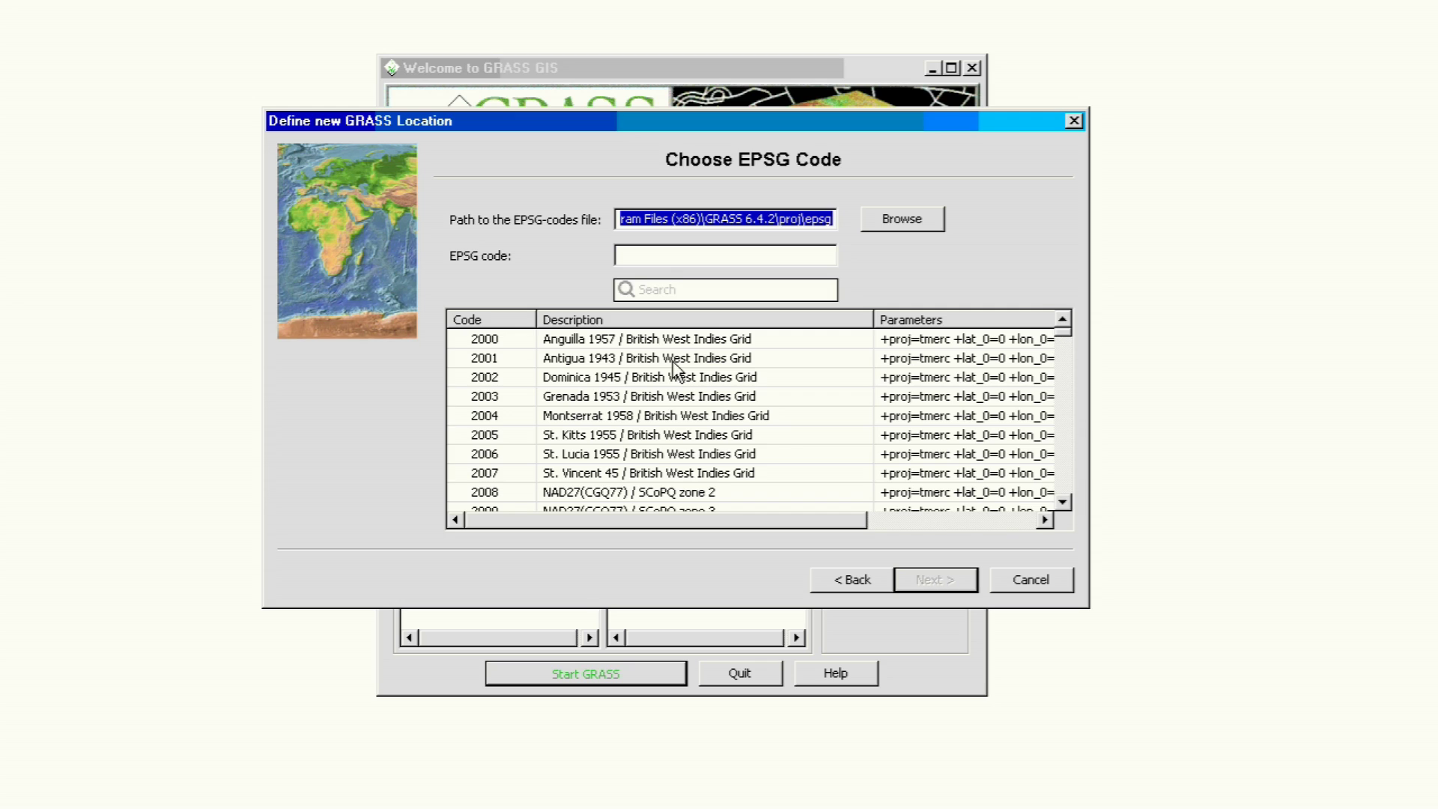
Step: Sort the EPSG code list by description and browse the entries
click(1003, 715)
drag(772, 111, 775, 102)
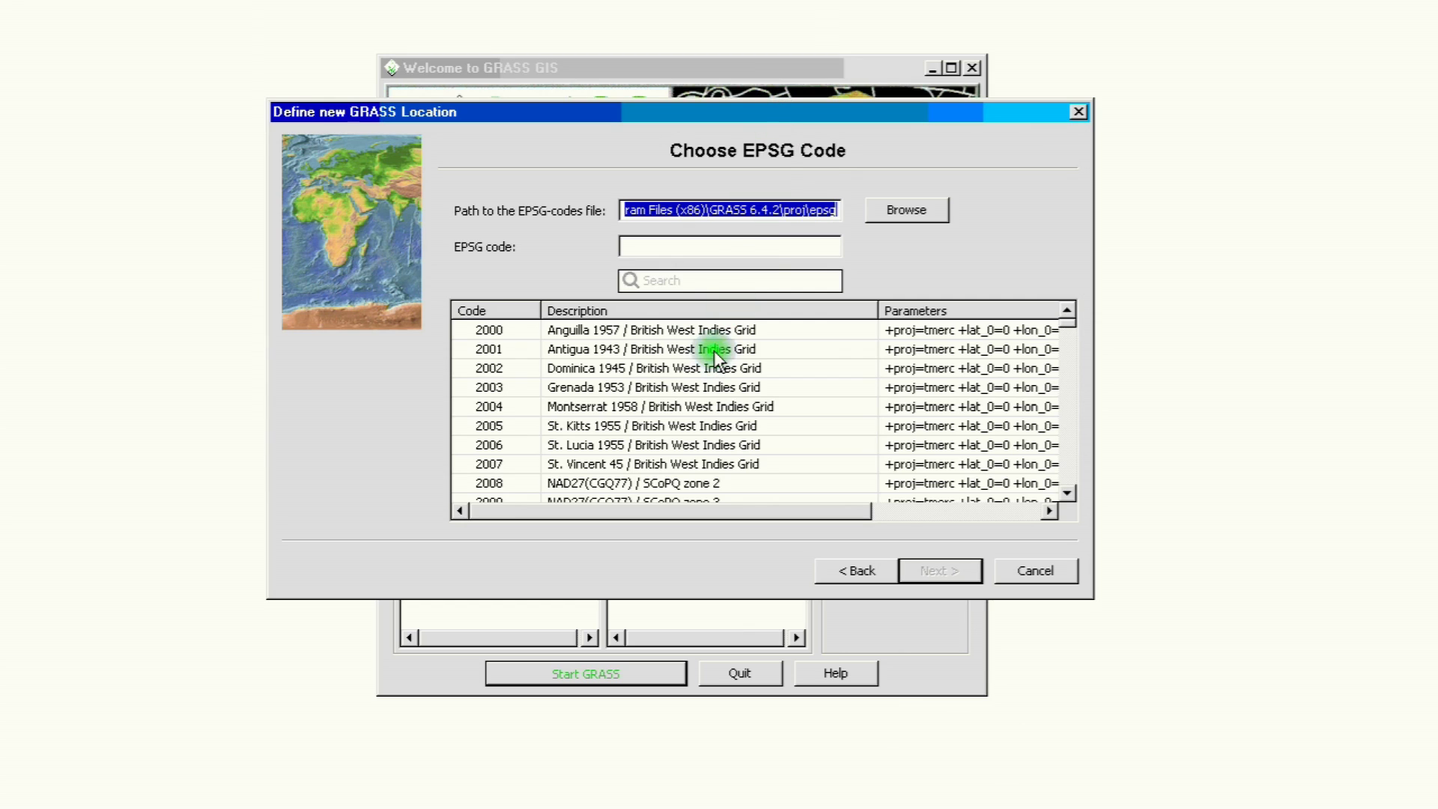
click(1068, 492)
click(1068, 492)
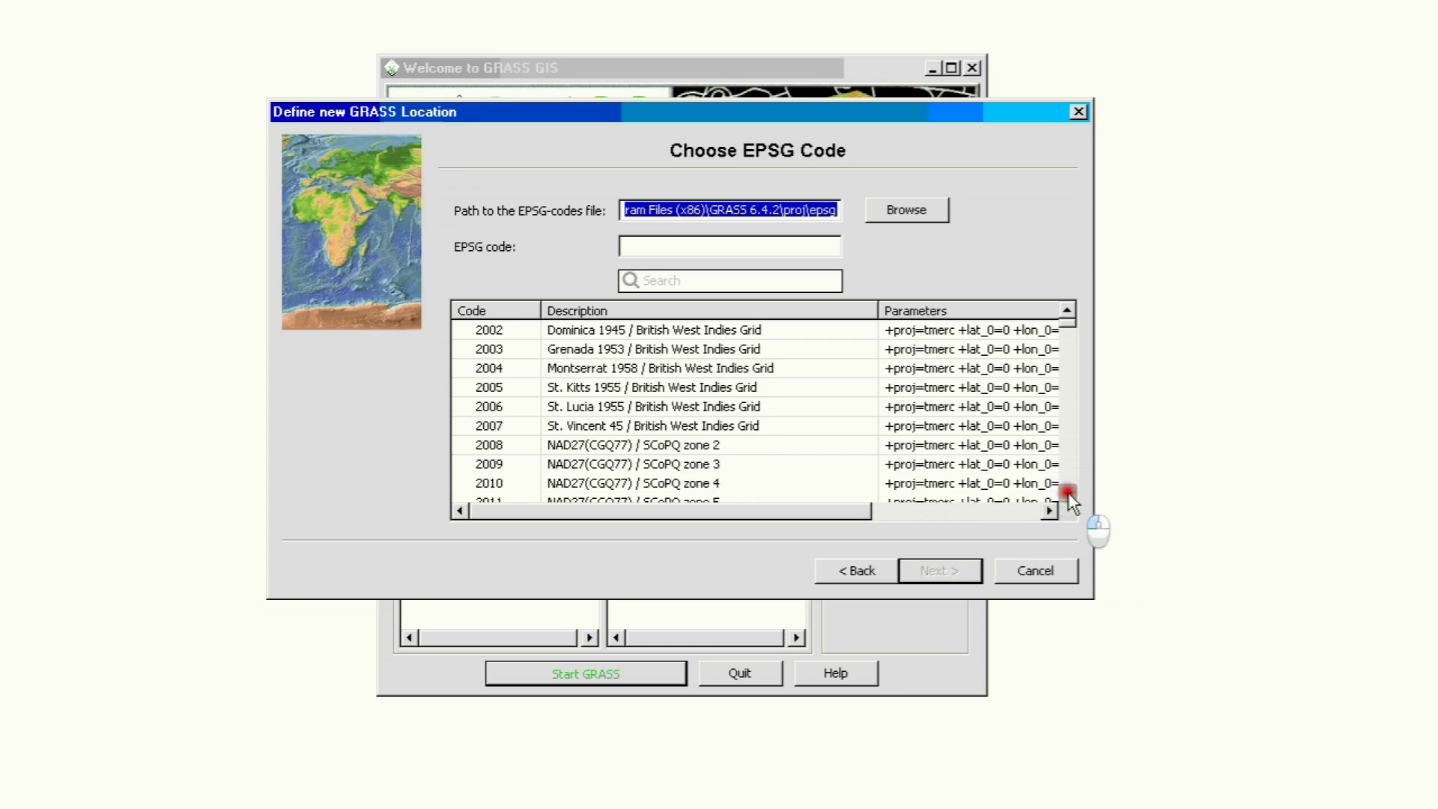
click(1068, 492)
click(1068, 492)
click(1068, 492)
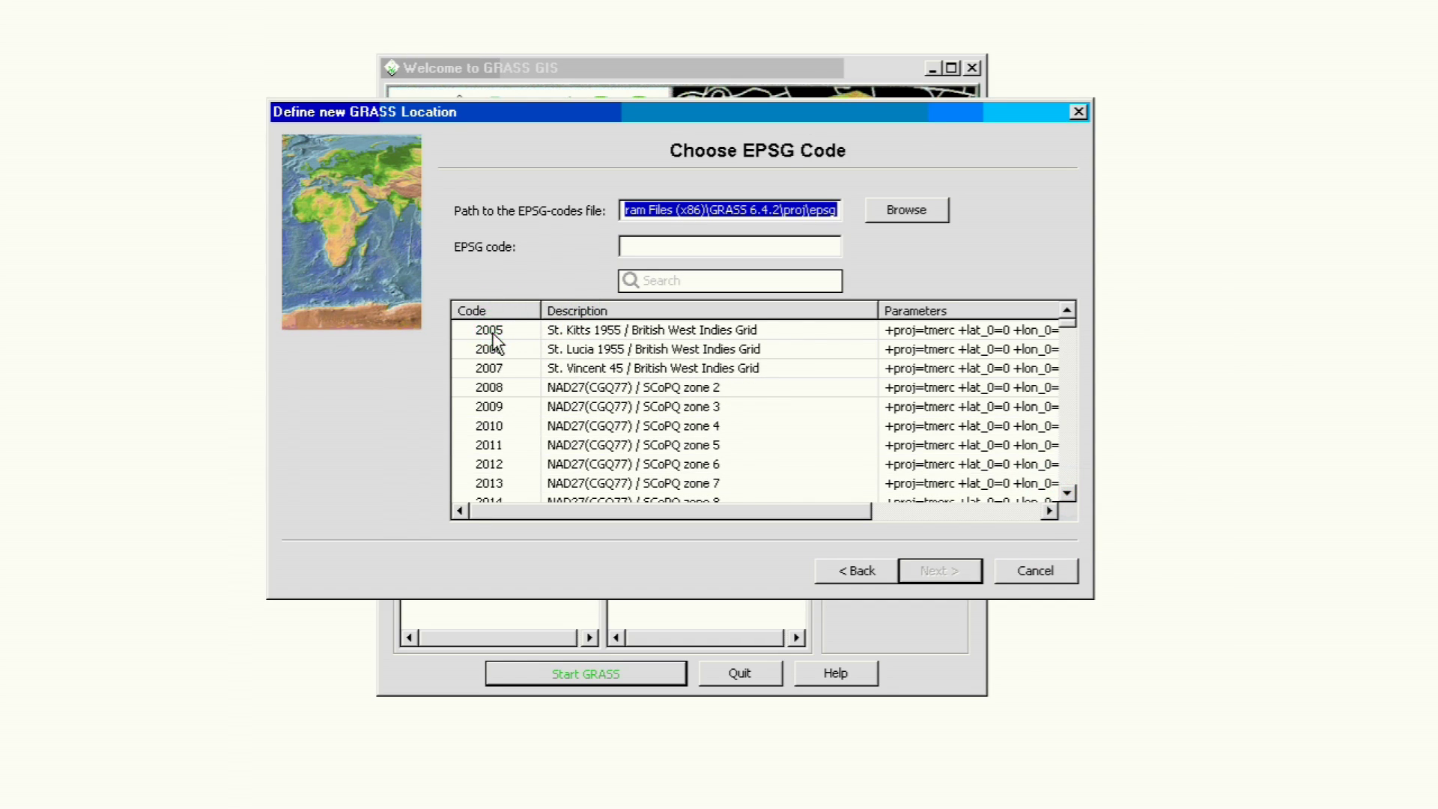
click(578, 315)
scroll(596, 372, down, 5)
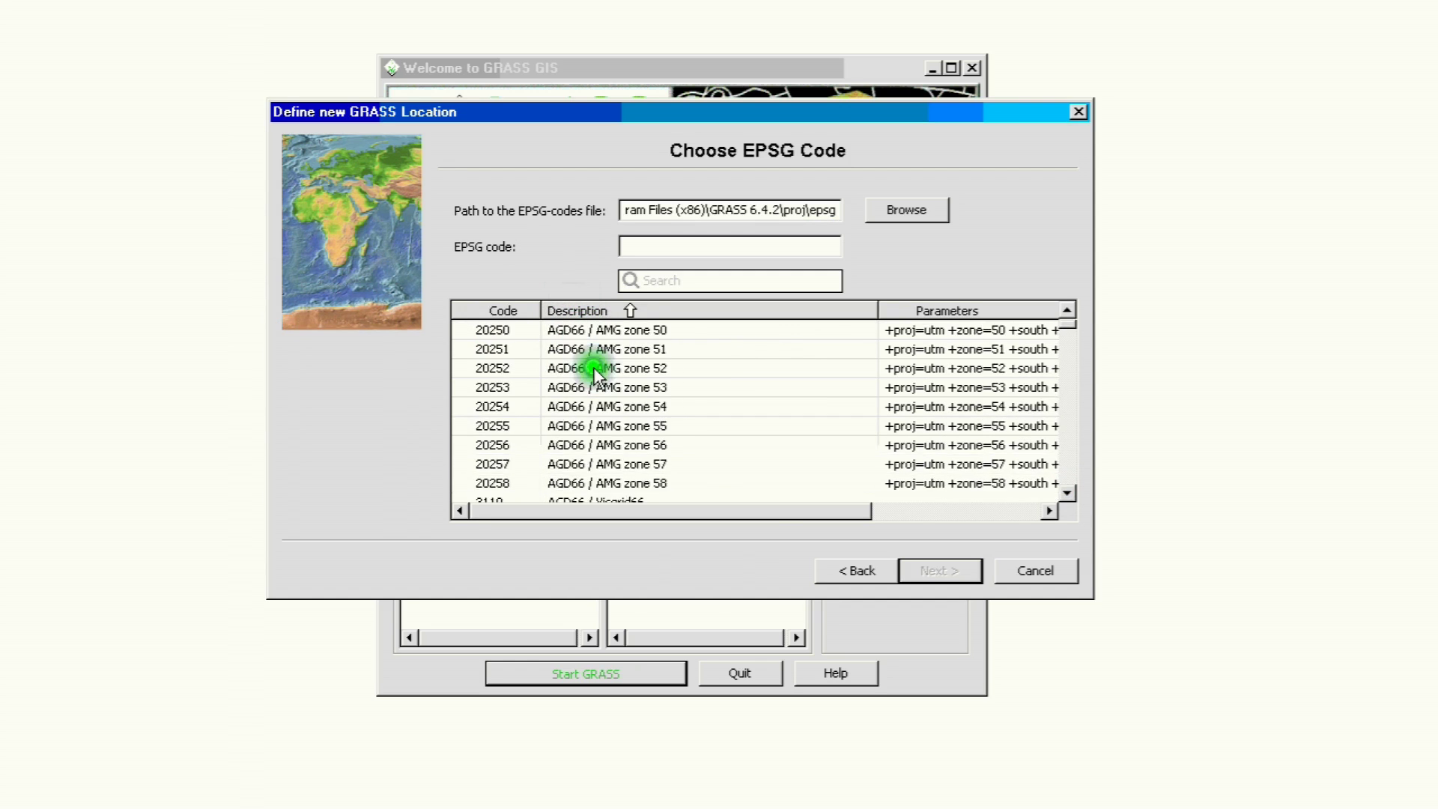
scroll(594, 369, down, 20)
click(592, 366)
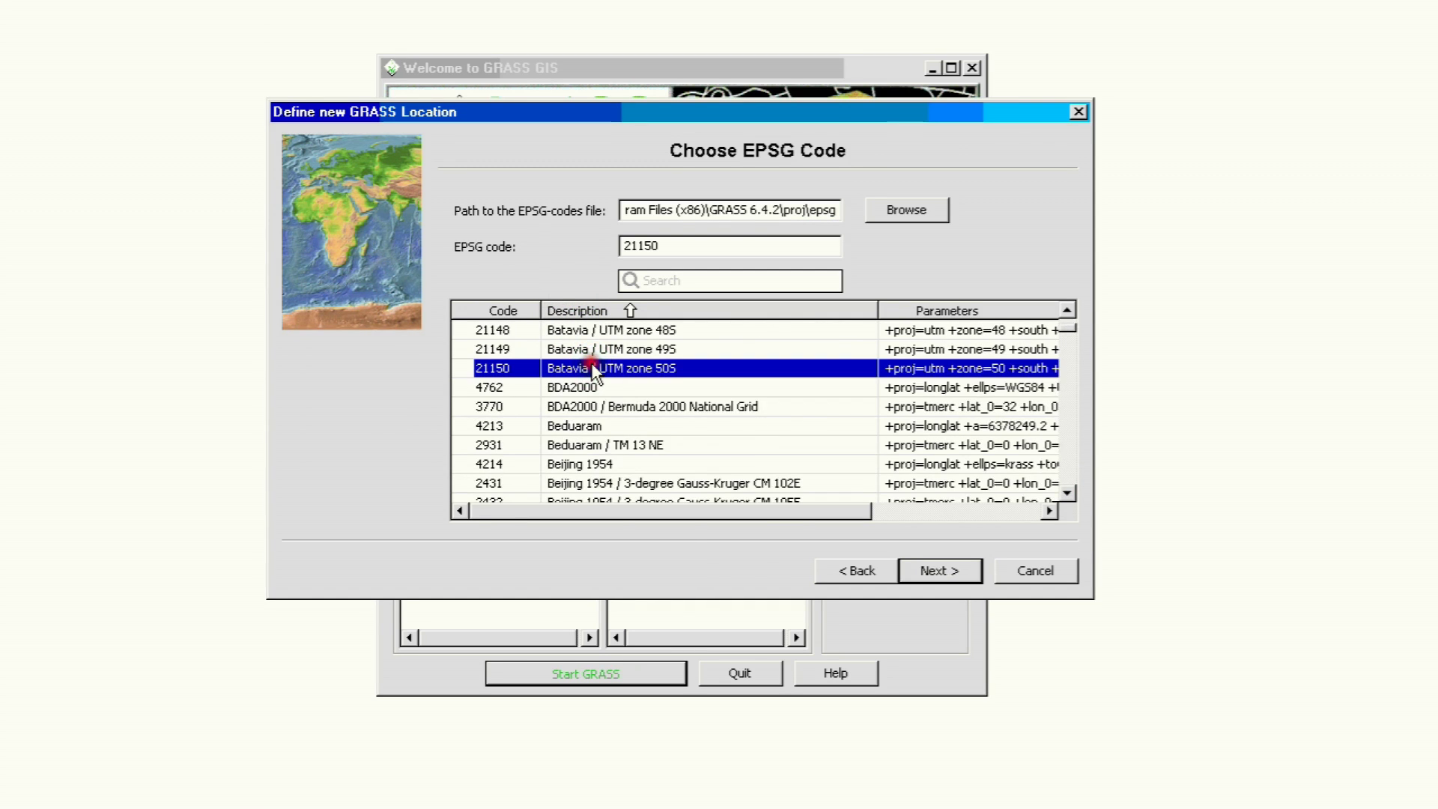
Step: Scroll through the EPSG list to the NAD83 state-plane entries
key(Home)
scroll(597, 370, down, 12)
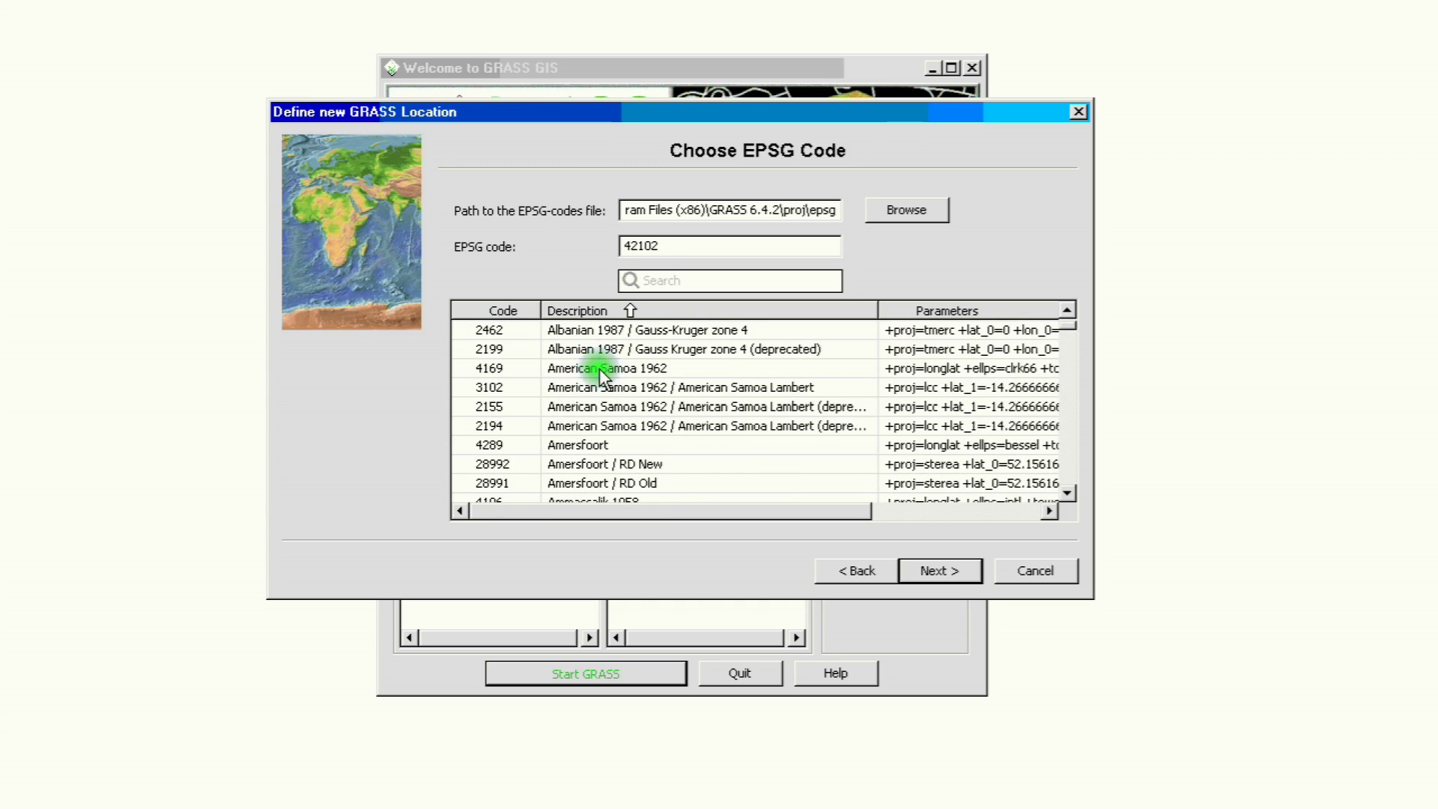
scroll(601, 372, down, 20)
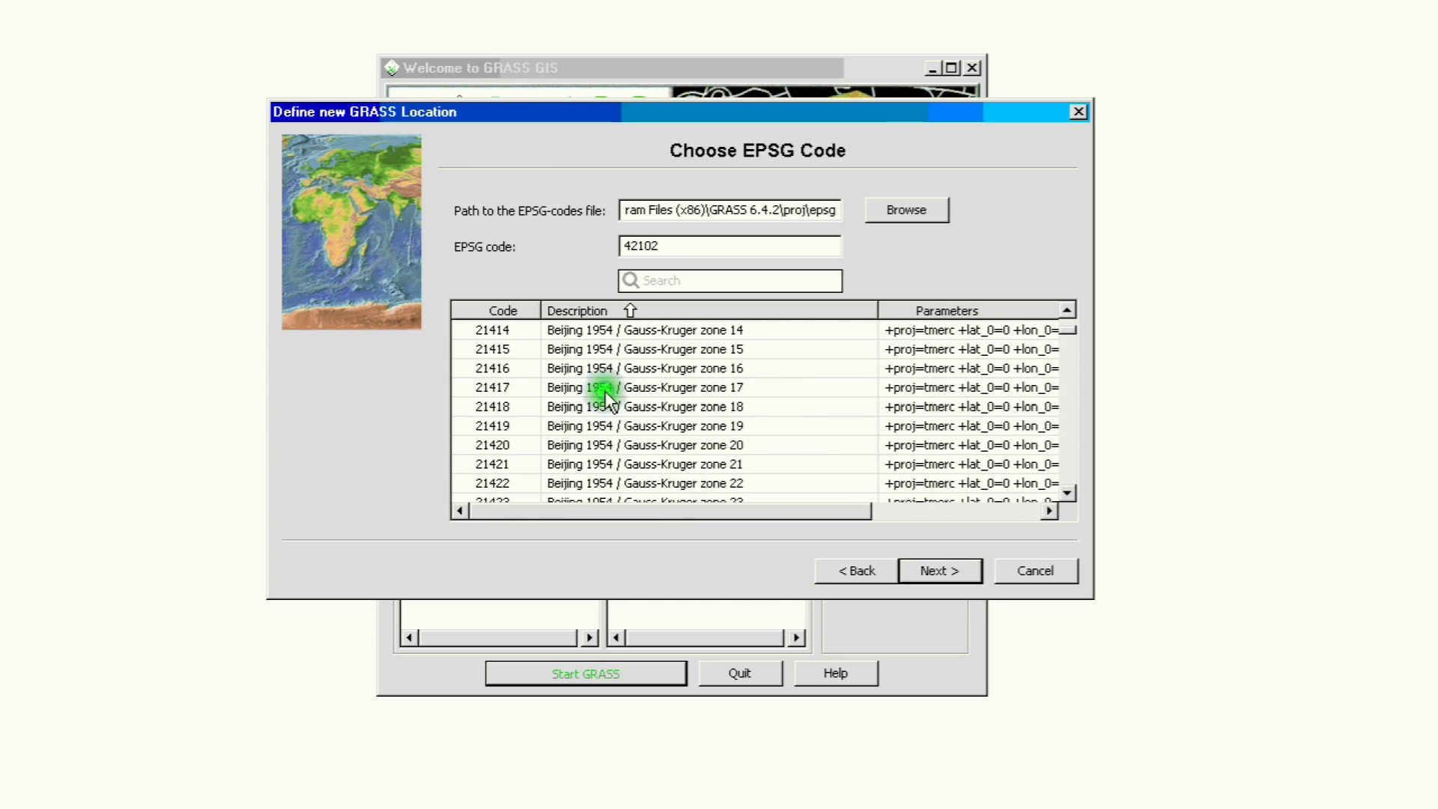
drag(1067, 330, 1043, 382)
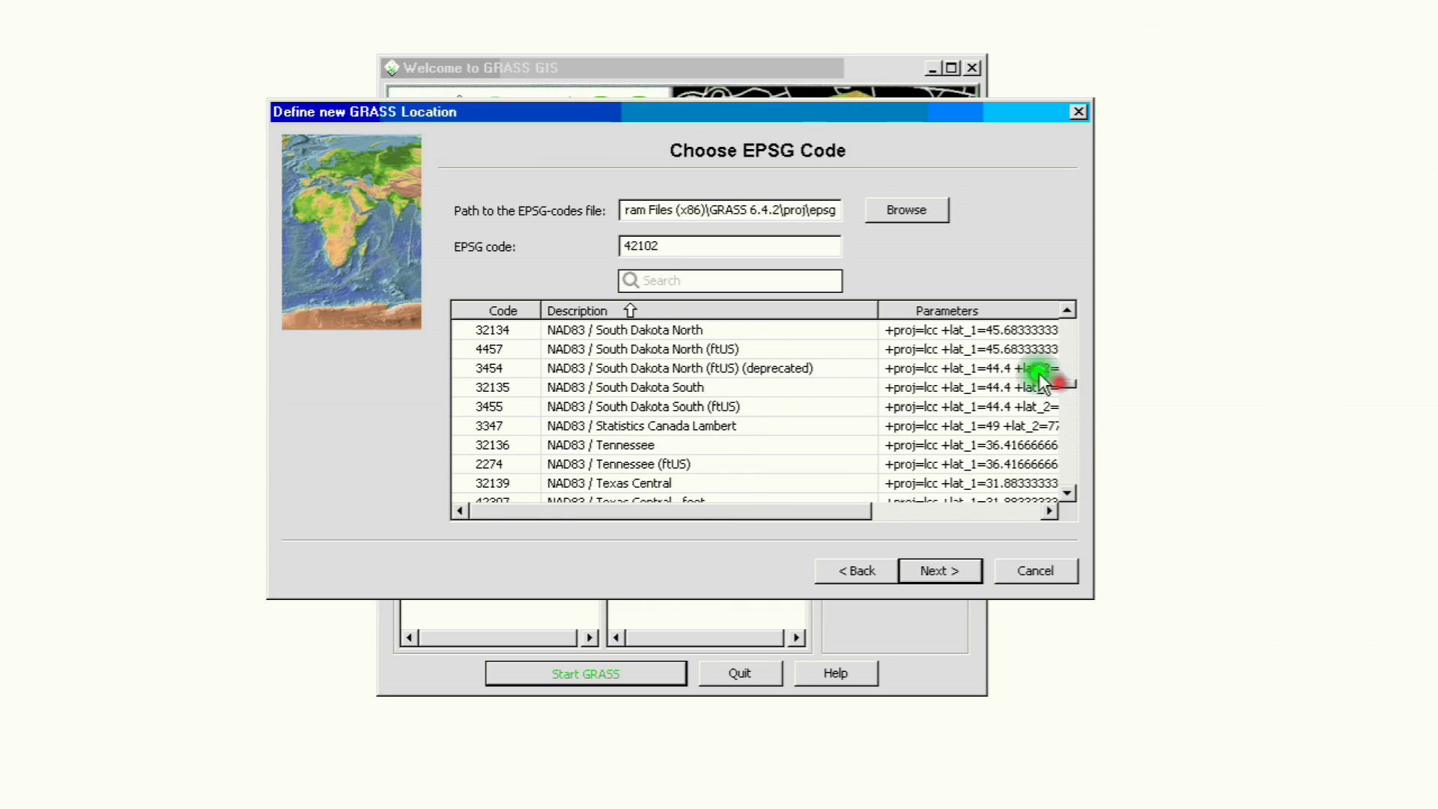
scroll(565, 385, up, 12)
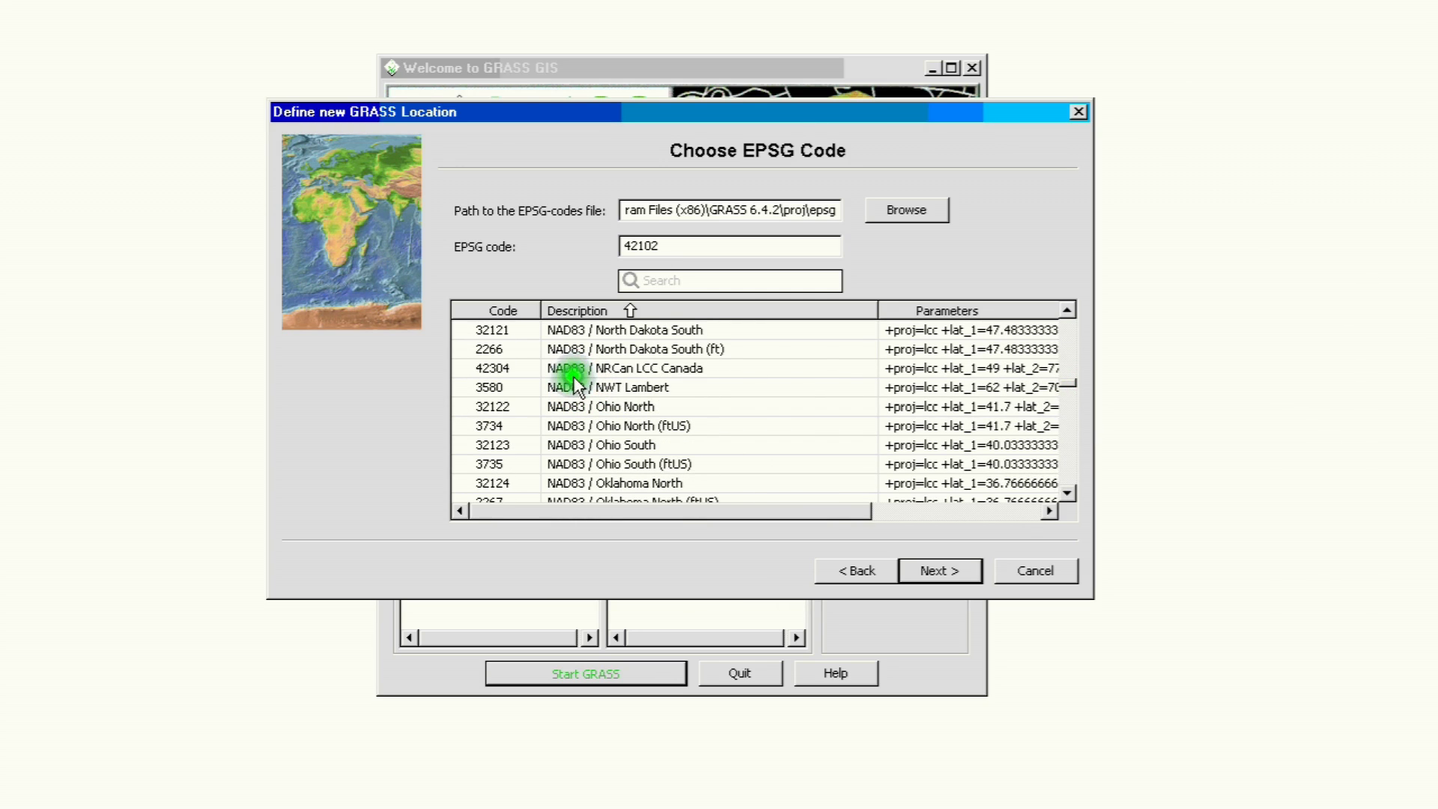
click(573, 349)
scroll(591, 404, up, 2)
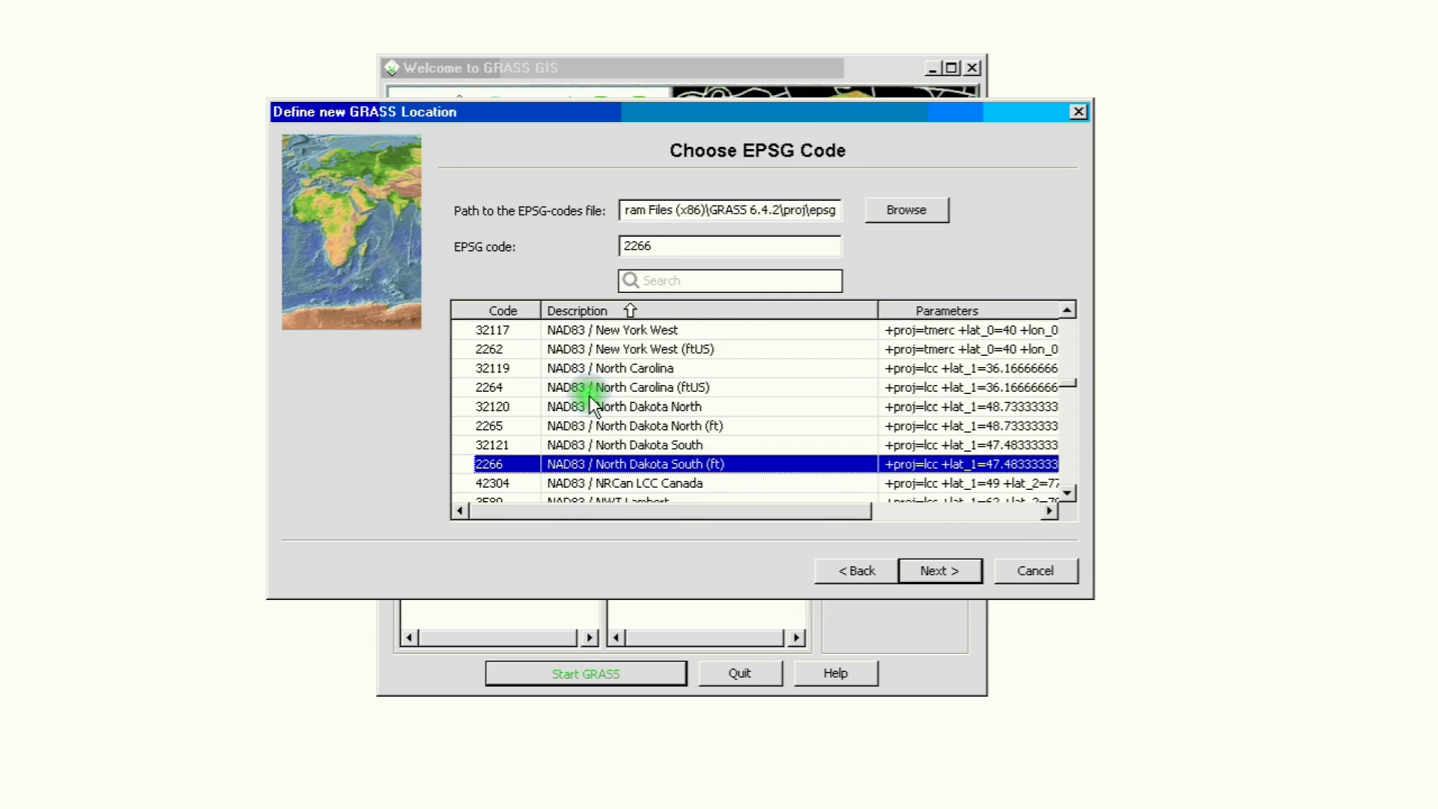
scroll(592, 405, up, 1)
scroll(592, 404, down, 3)
scroll(592, 404, down, 2)
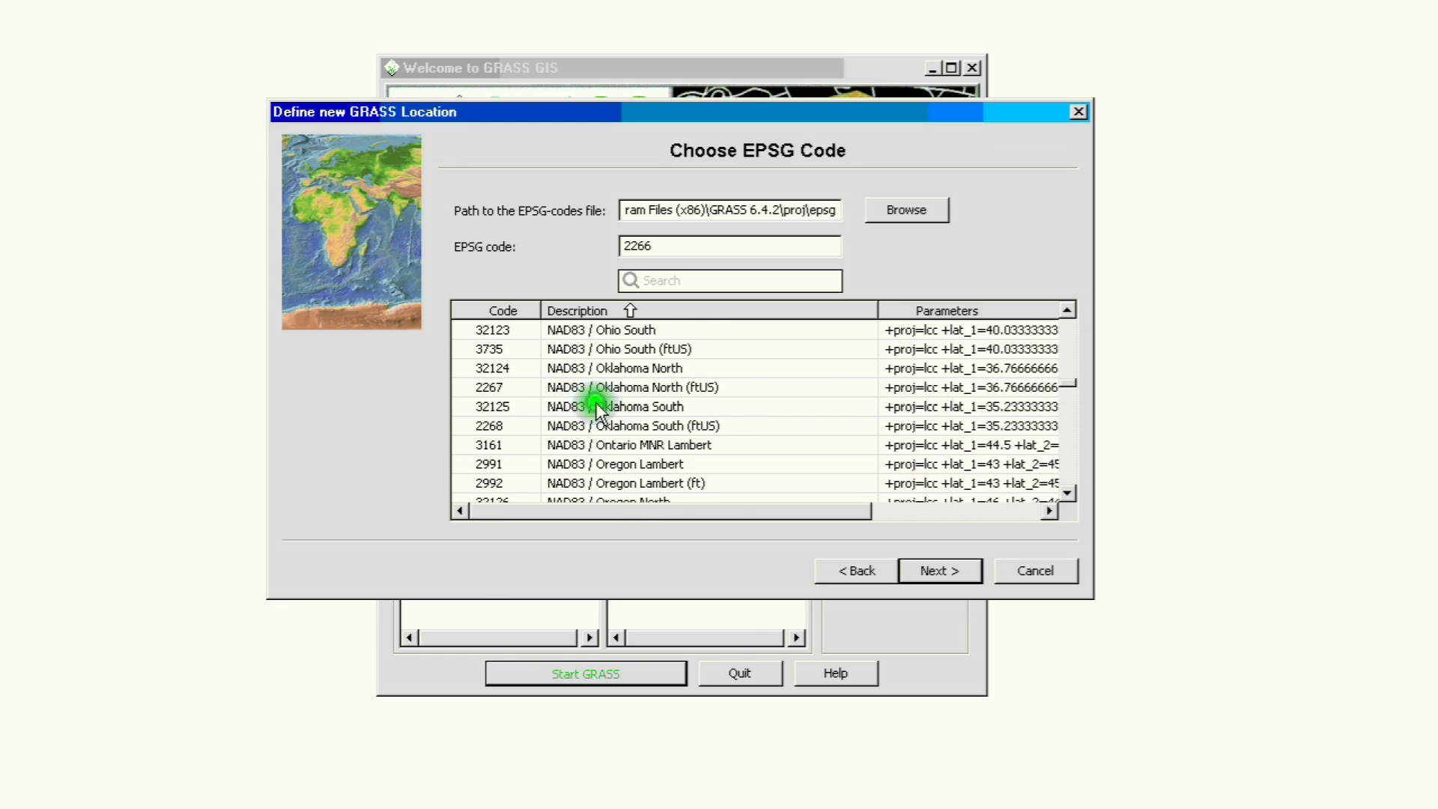
scroll(598, 408, down, 6)
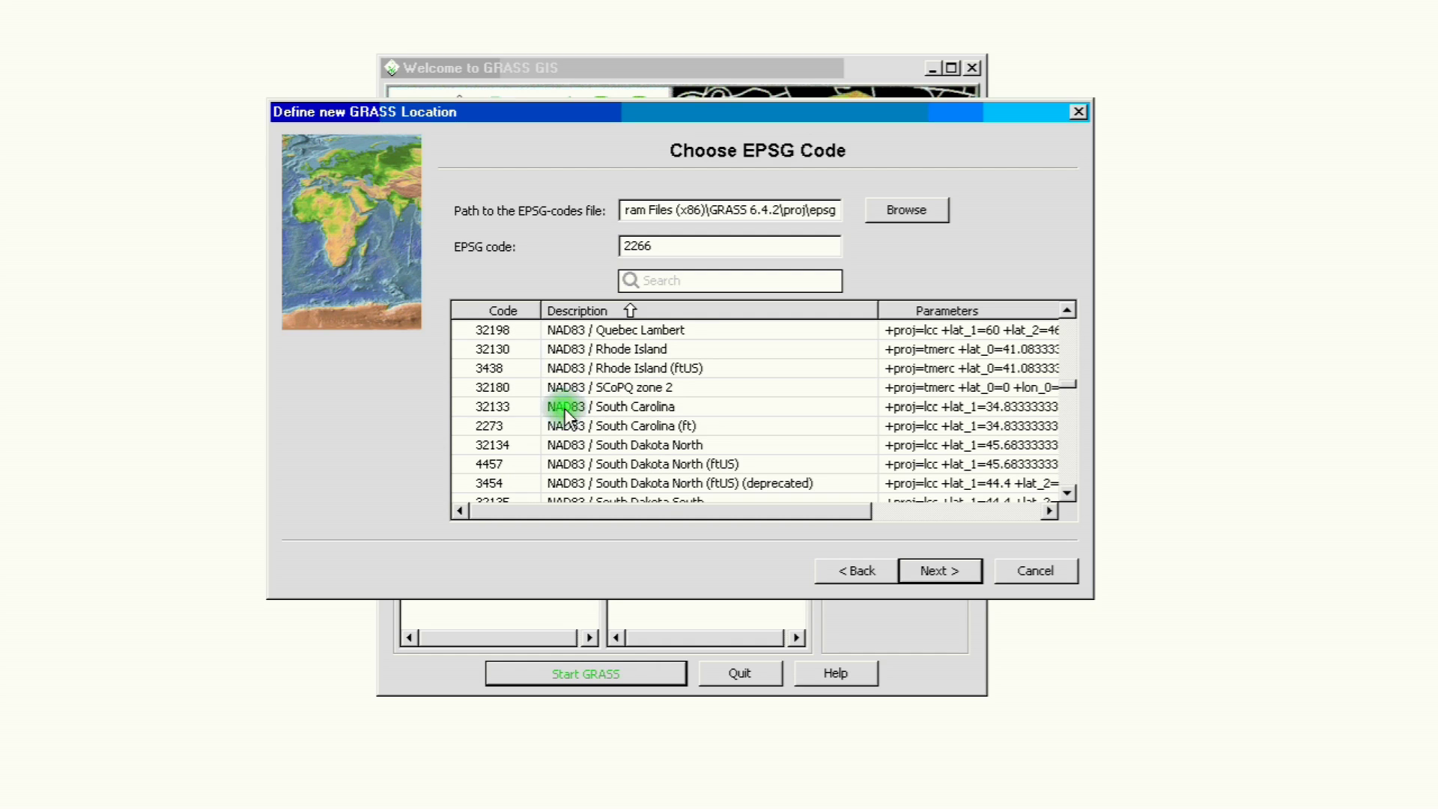
scroll(631, 411, up, 2)
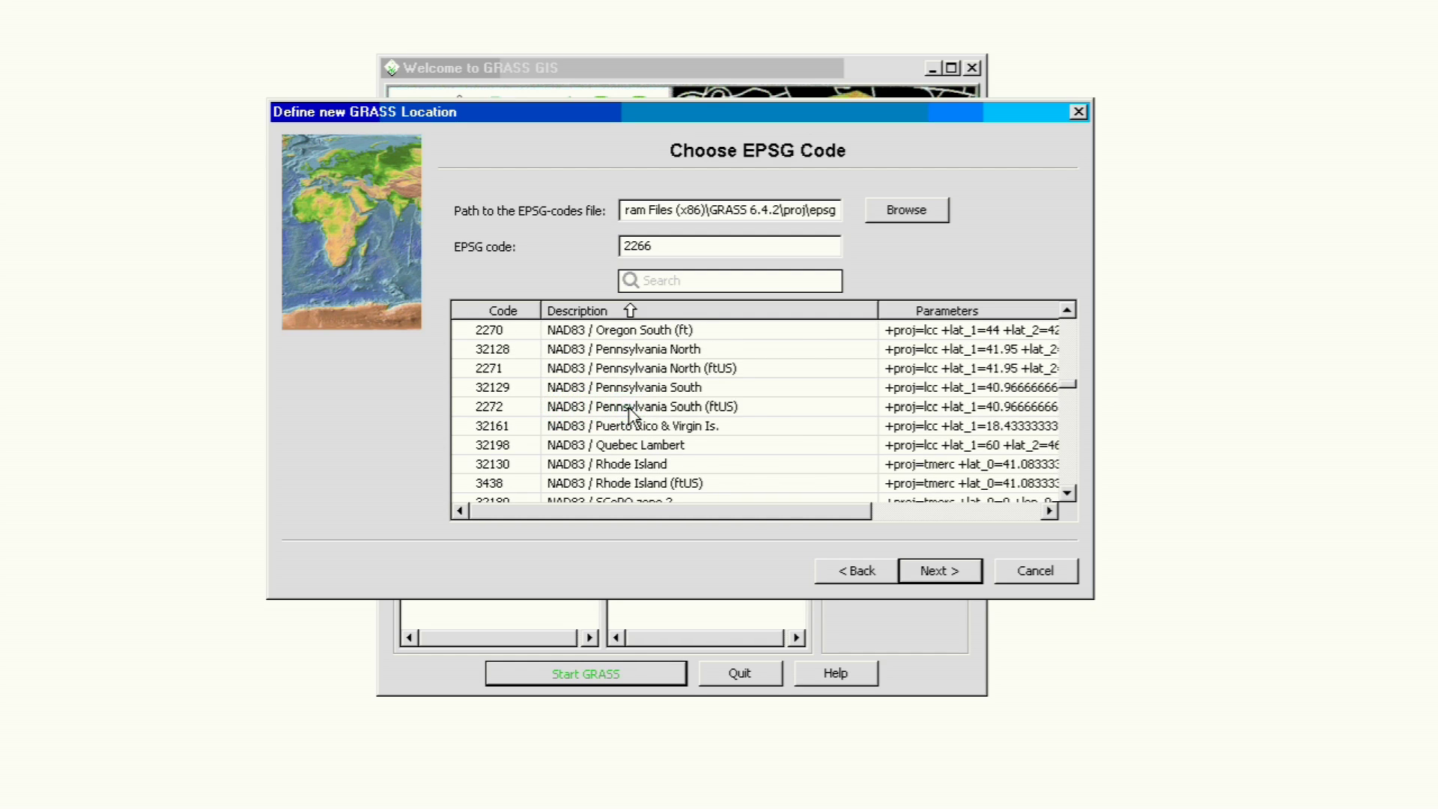
scroll(631, 411, up, 7)
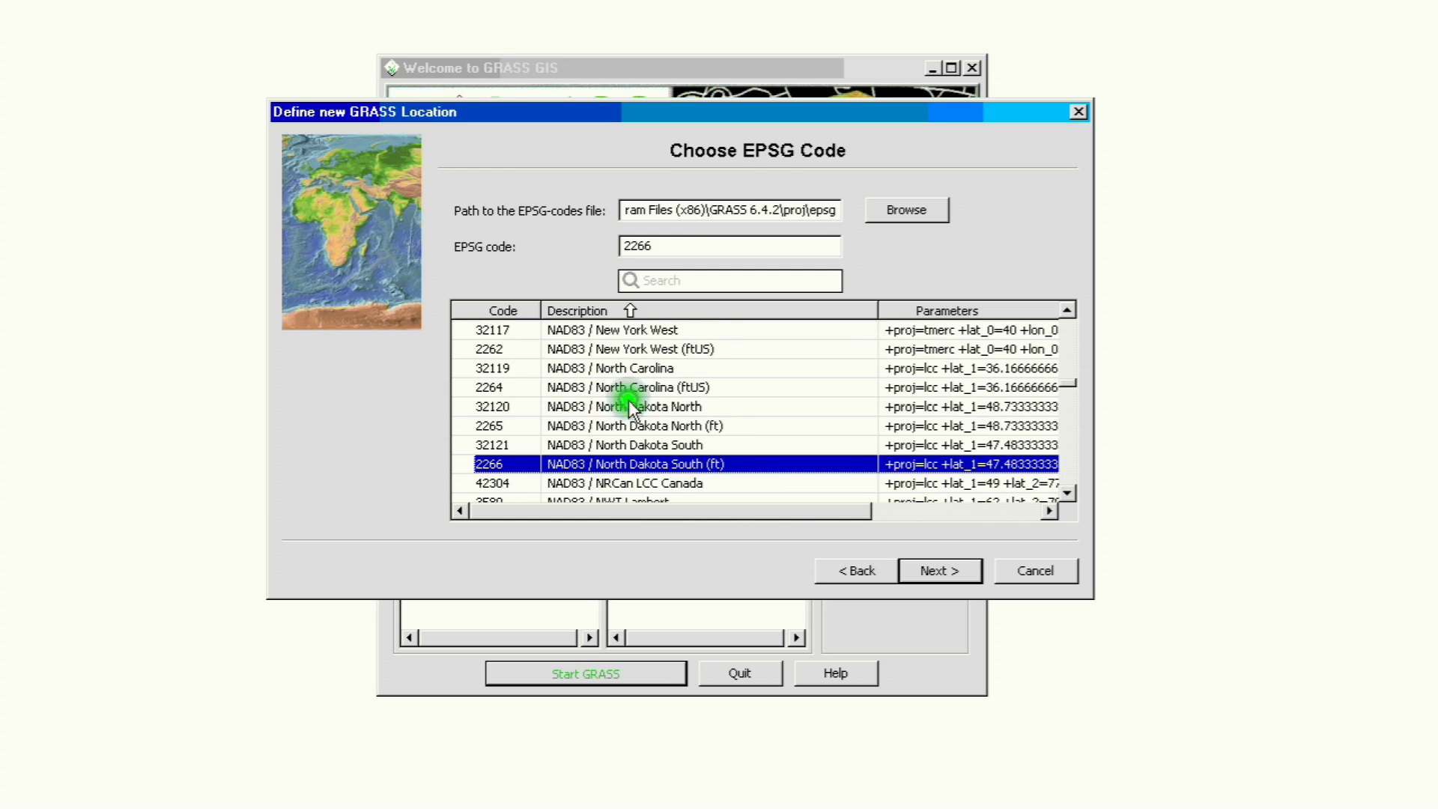
Step: Select EPSG 32119, NAD83 / North Carolina, and continue to datum transformations
click(599, 368)
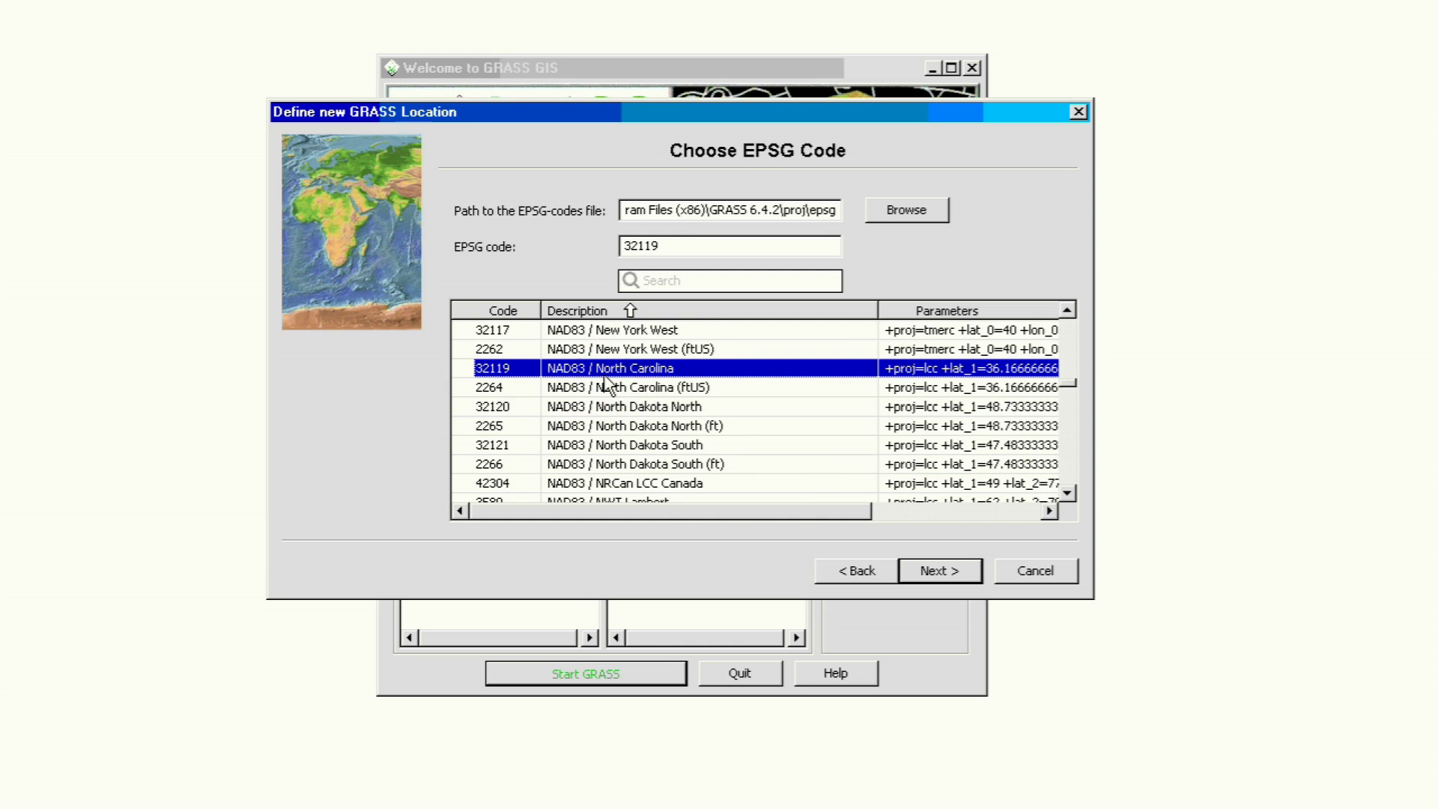
drag(607, 378, 680, 390)
click(683, 392)
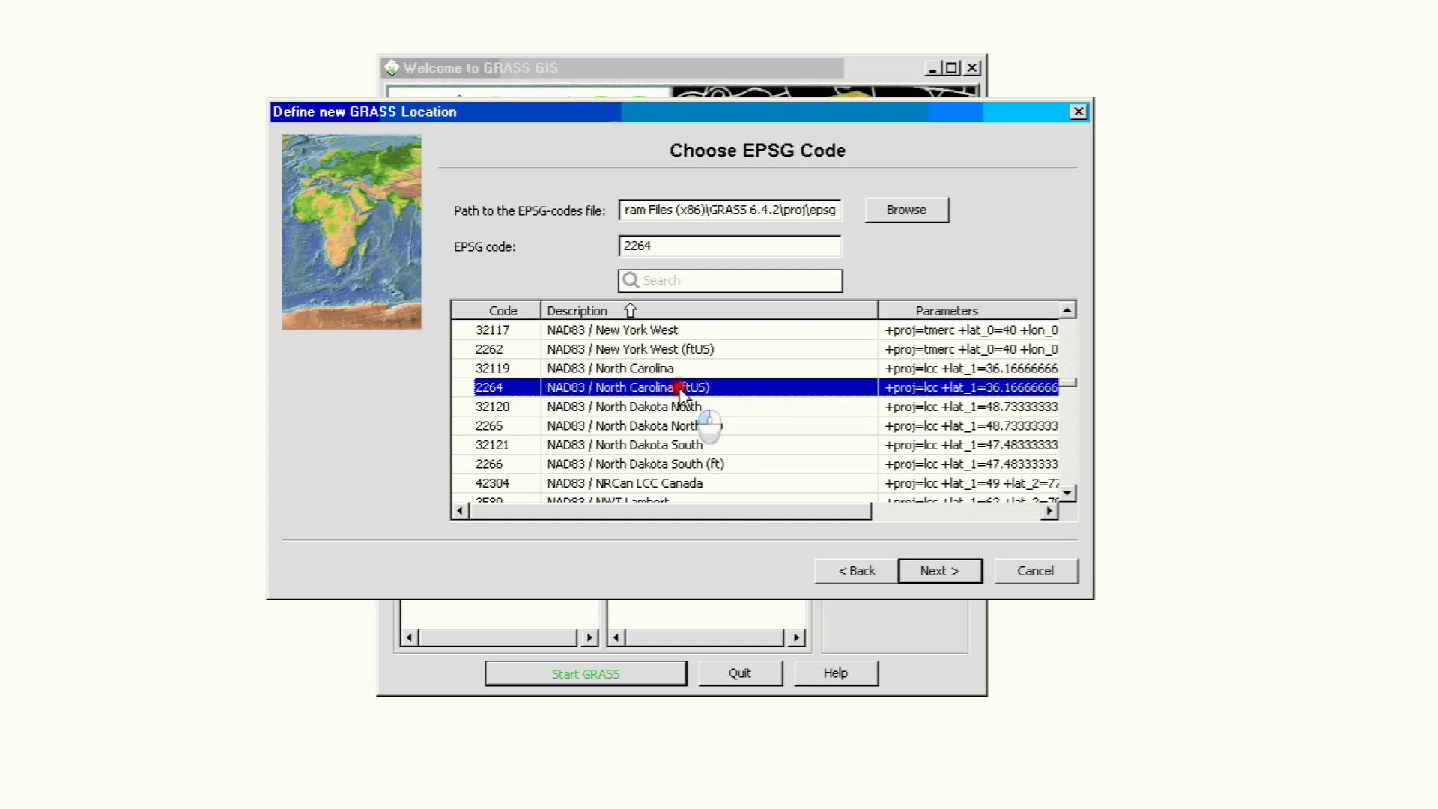
click(673, 370)
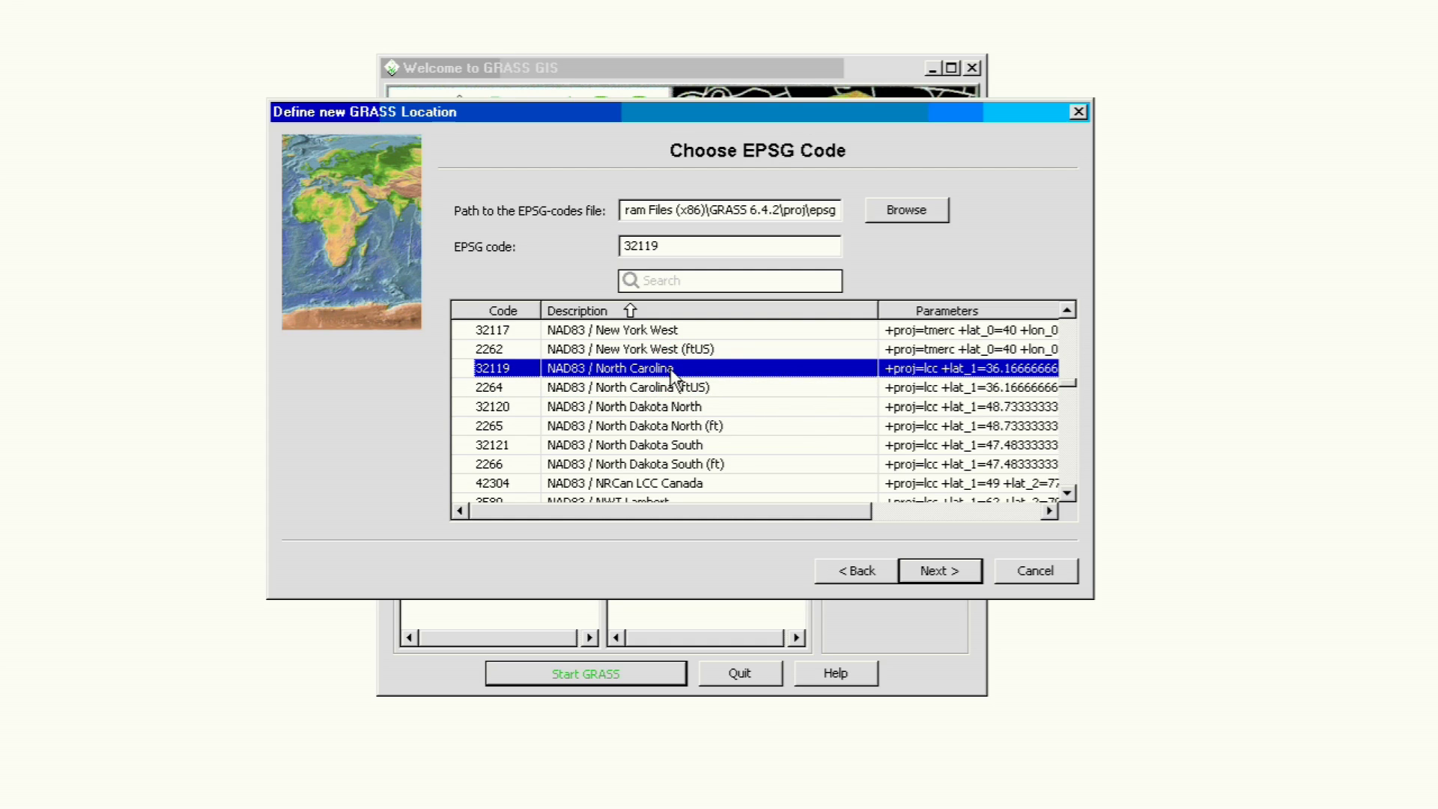
click(672, 371)
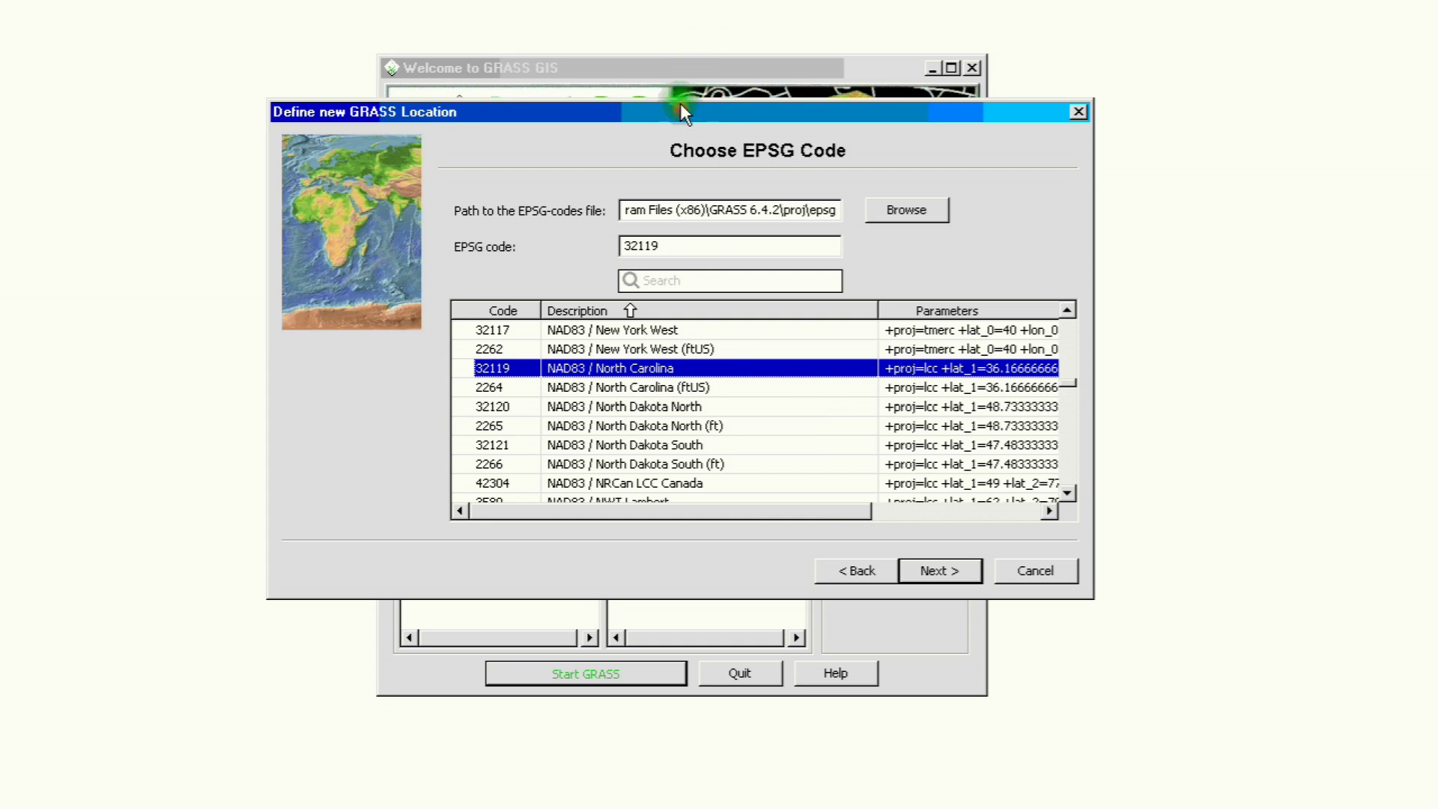
click(661, 358)
click(562, 371)
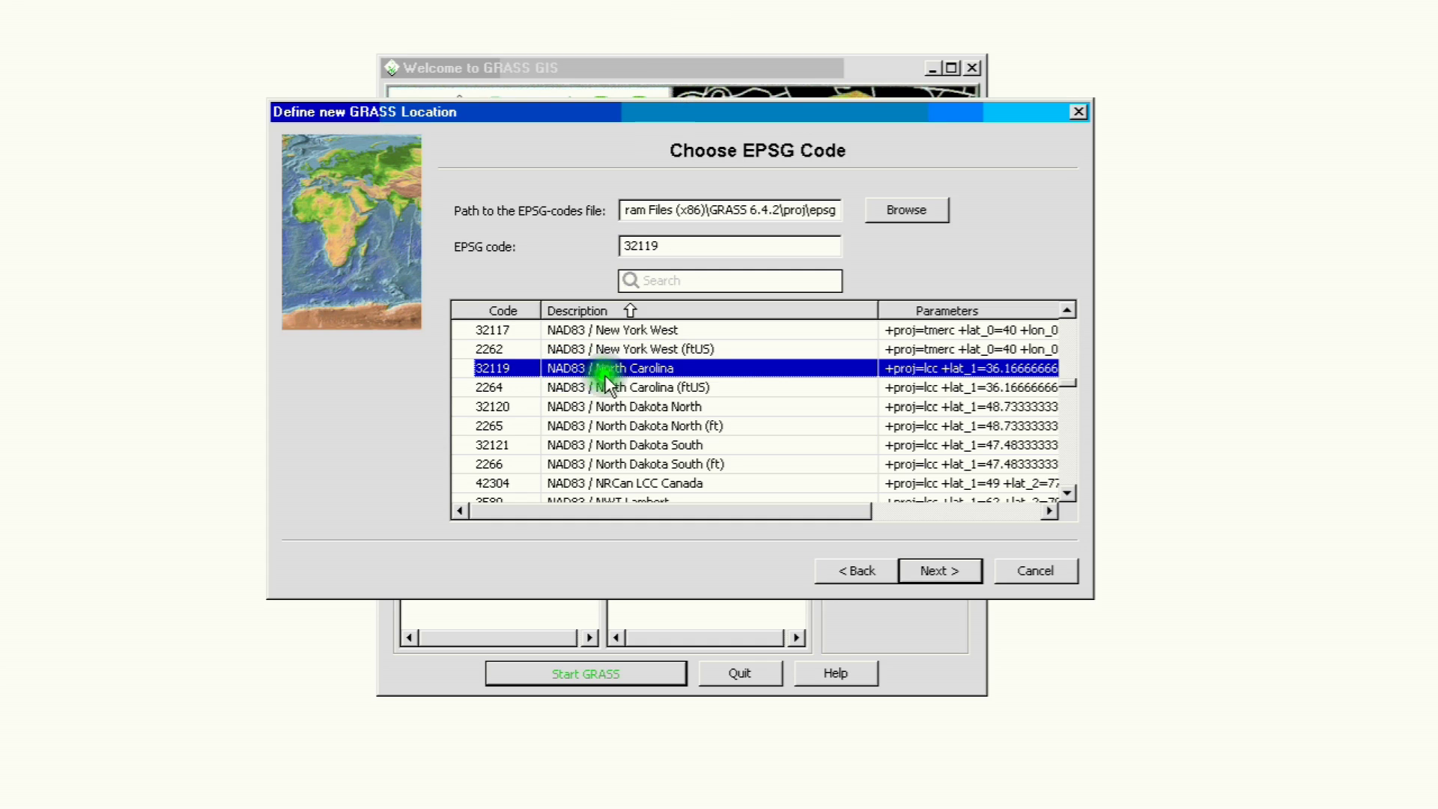
click(938, 570)
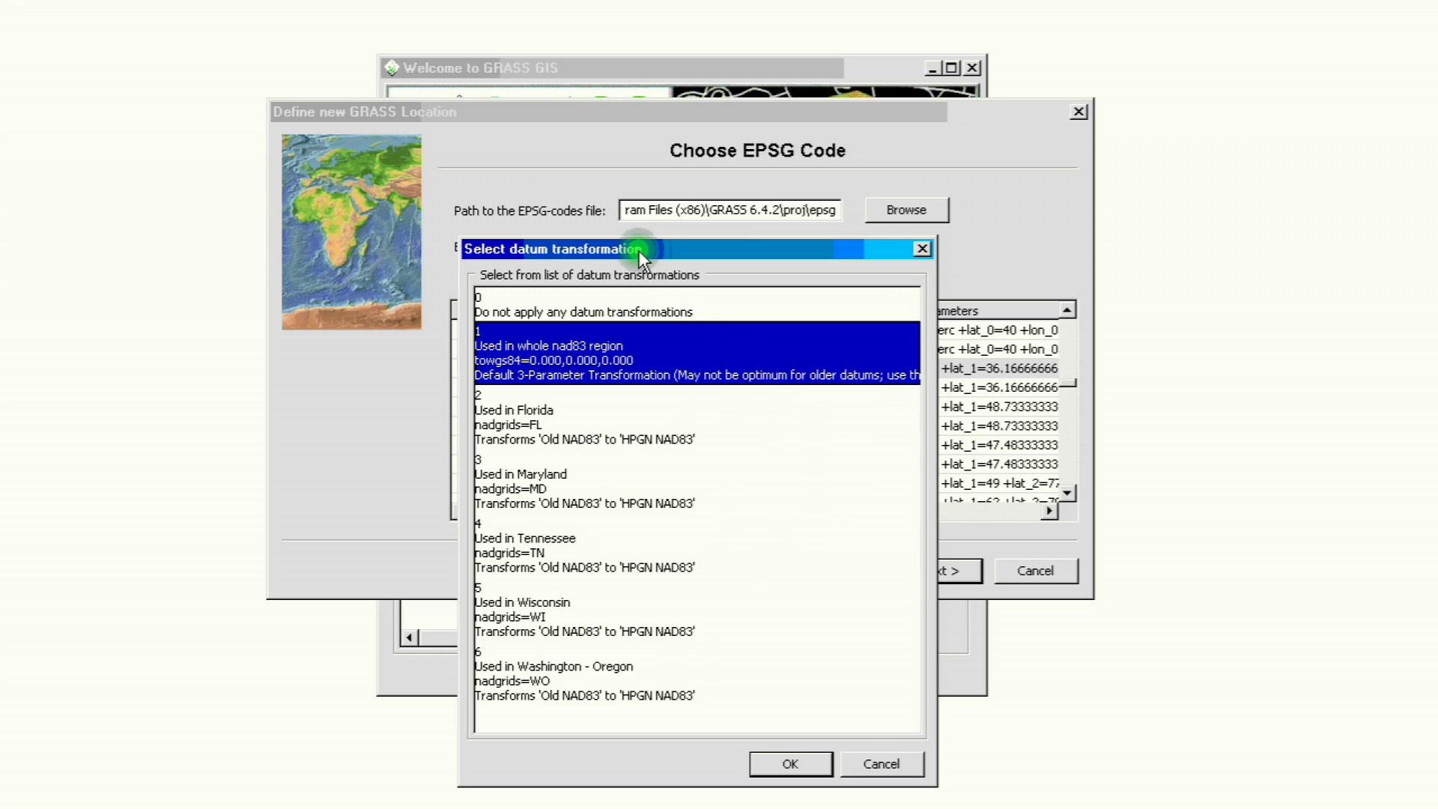
Step: Review the datum transformation options: nad83 region, Florida, Maryland, Tennessee, Wisconsin, Washington - Oregon
click(593, 151)
drag(593, 152, 592, 158)
click(541, 570)
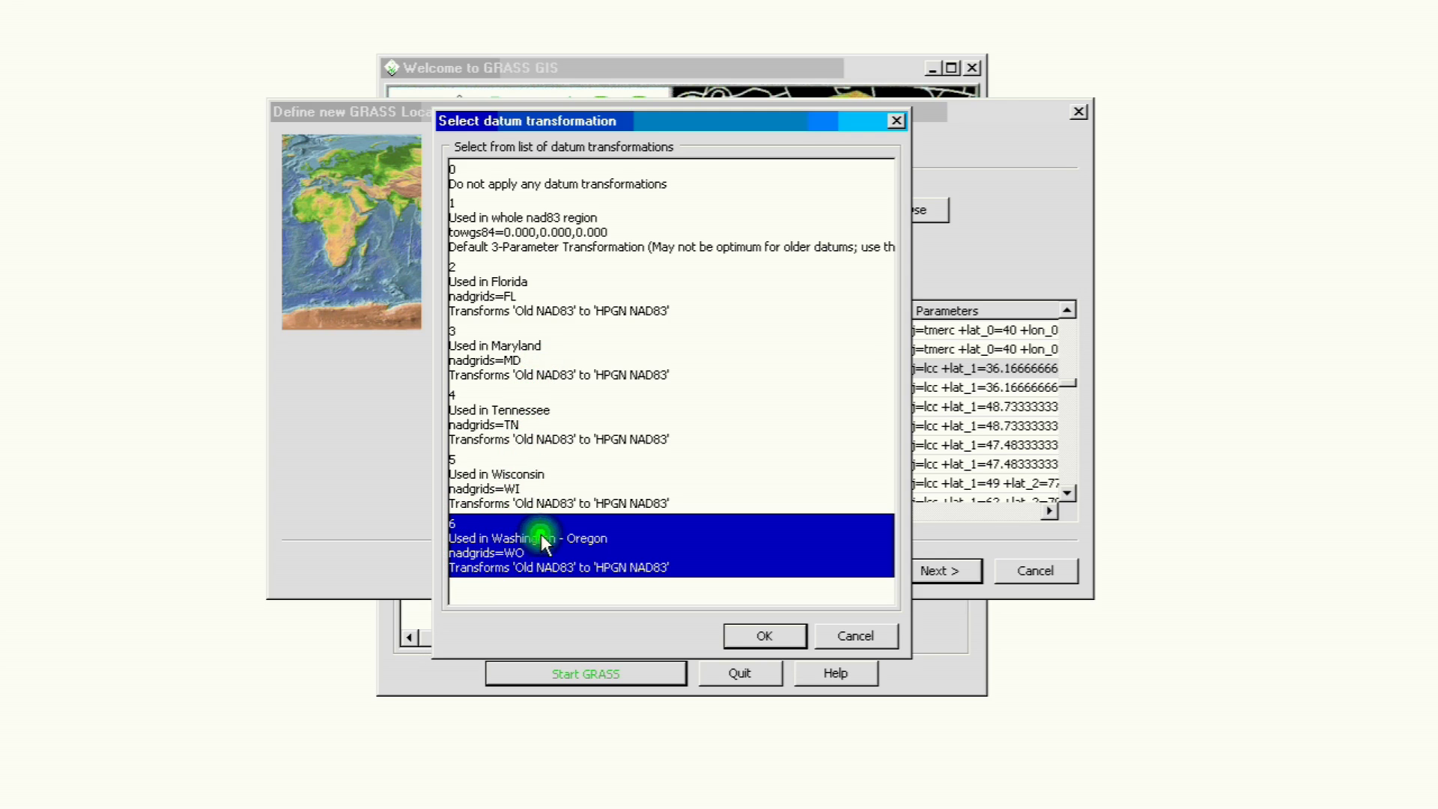
click(495, 233)
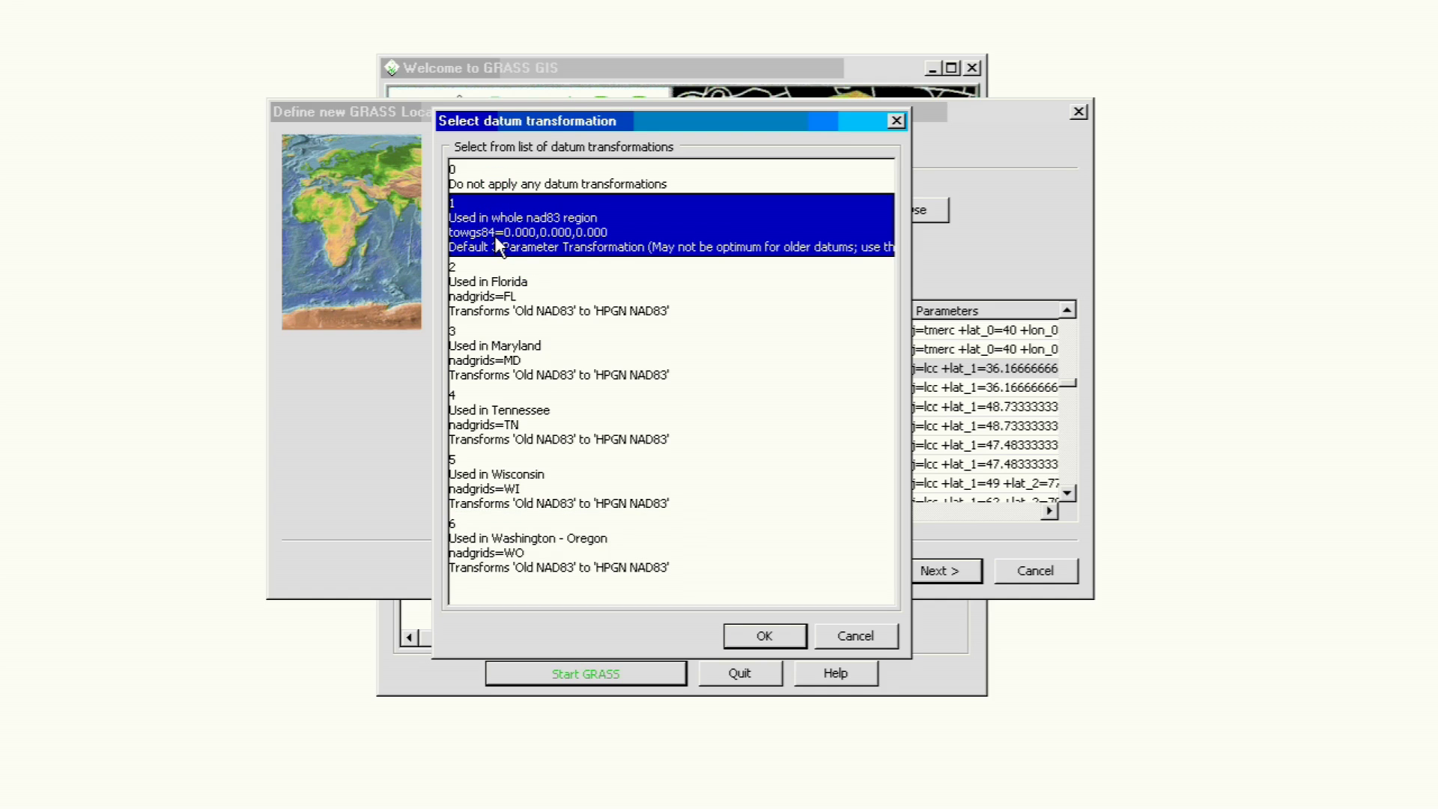
click(522, 293)
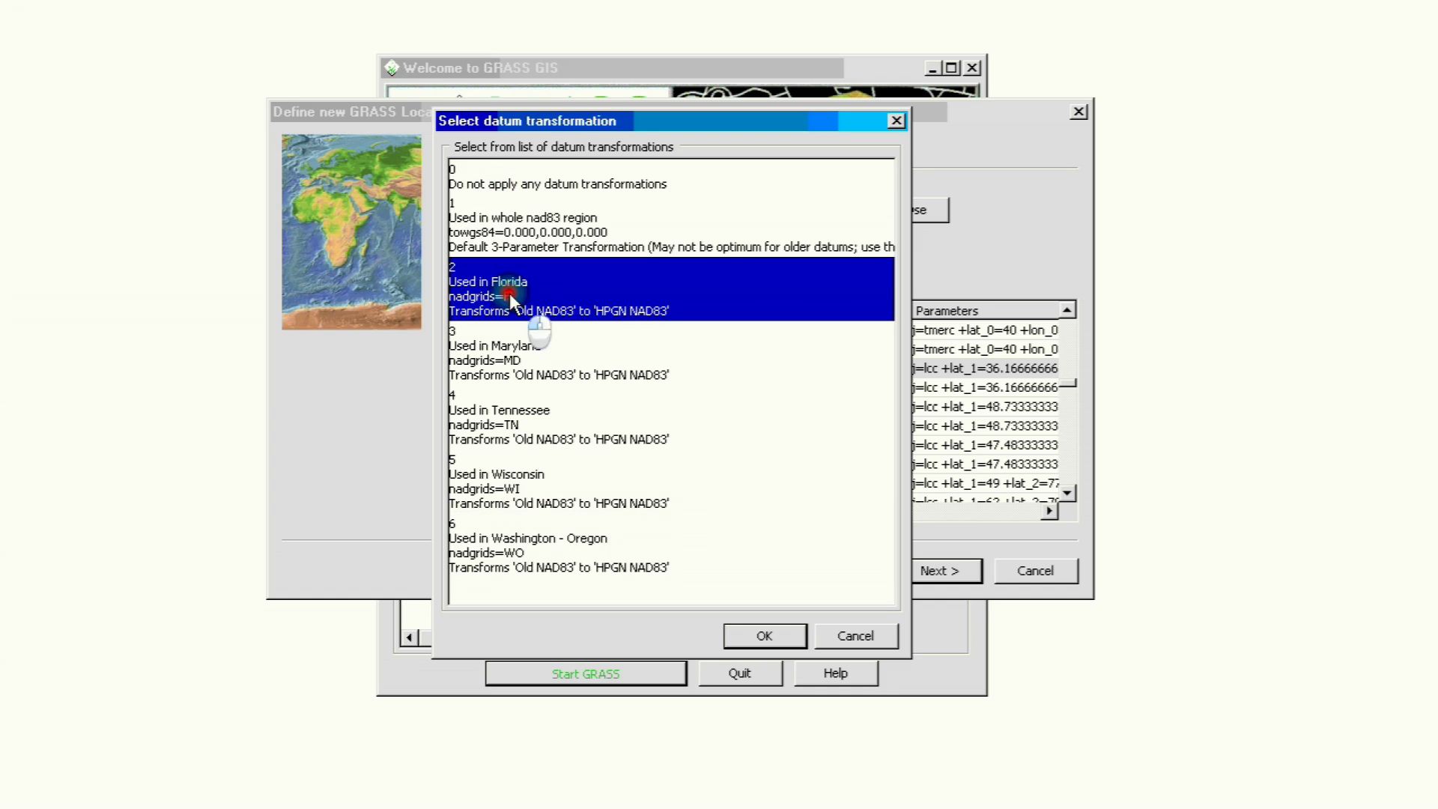
click(528, 374)
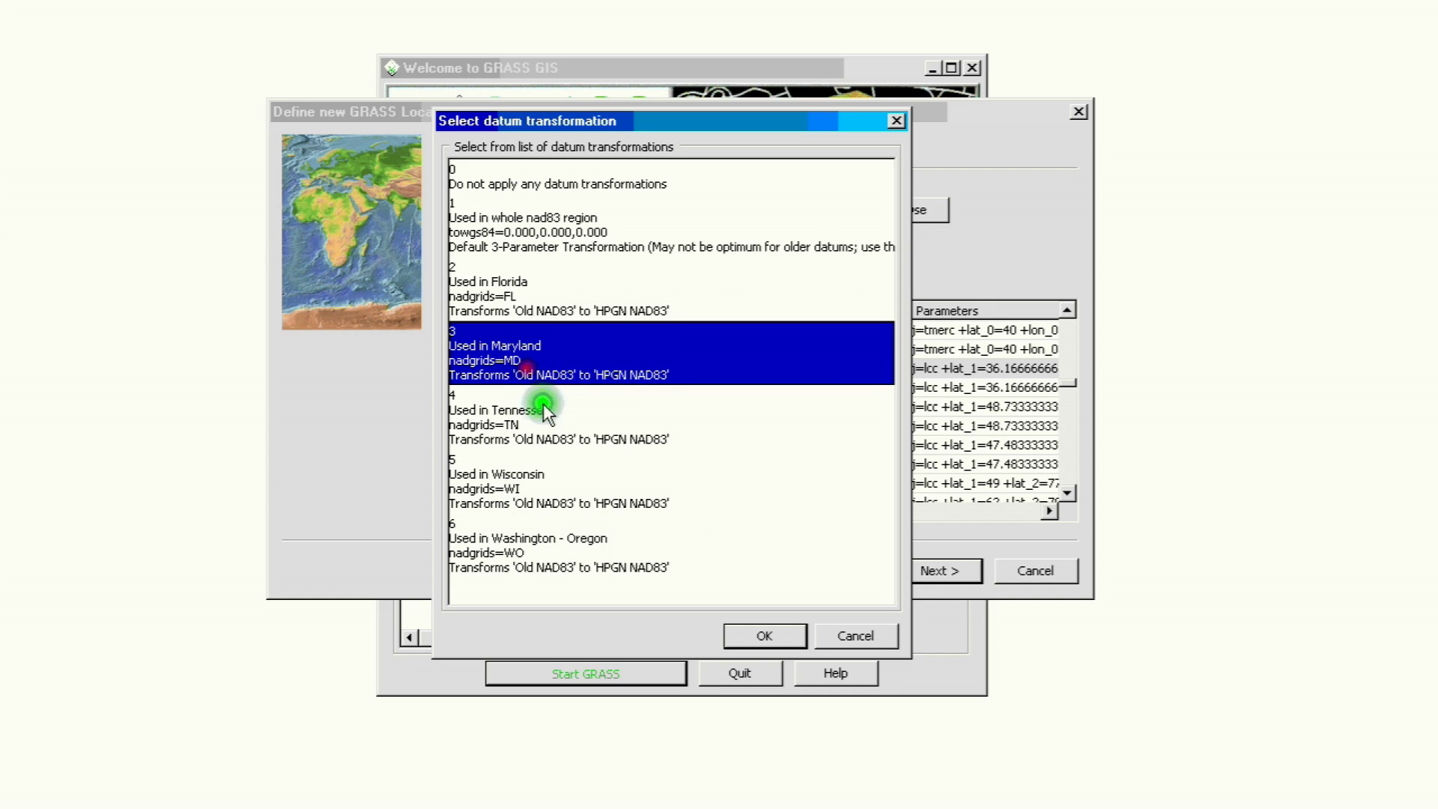
click(515, 416)
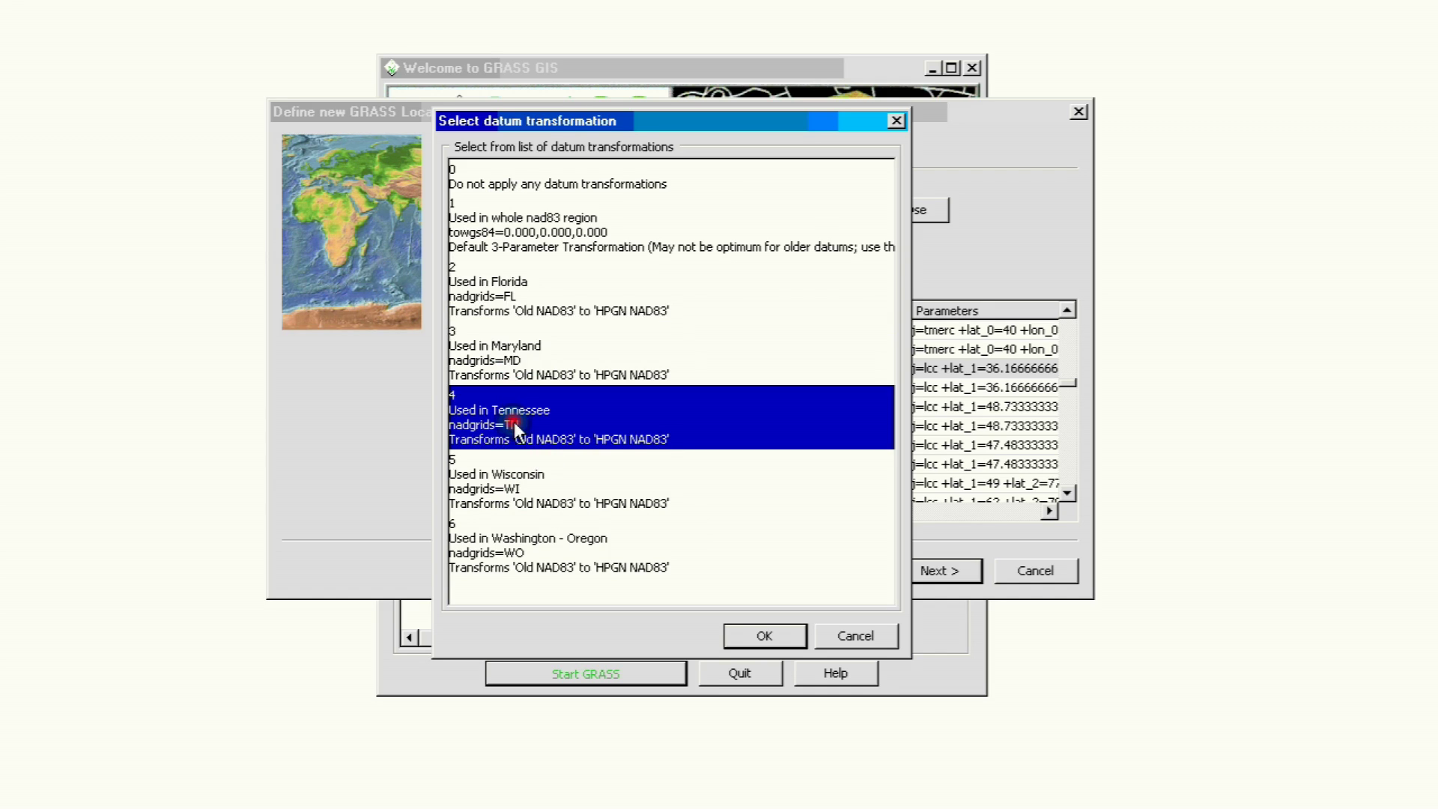
click(513, 488)
Step: Choose option 0, no datum transformation, and finish creating the location
click(518, 558)
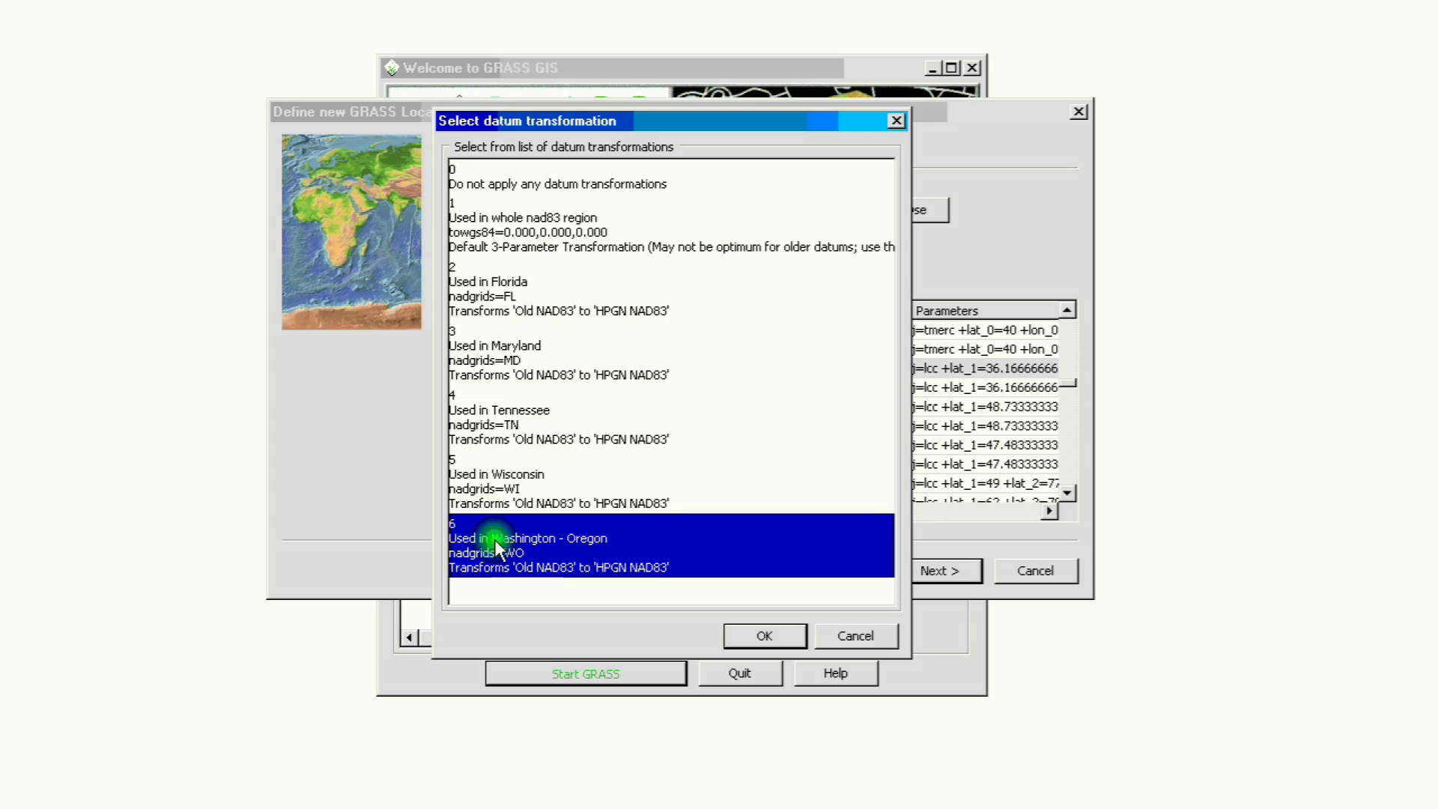
click(500, 186)
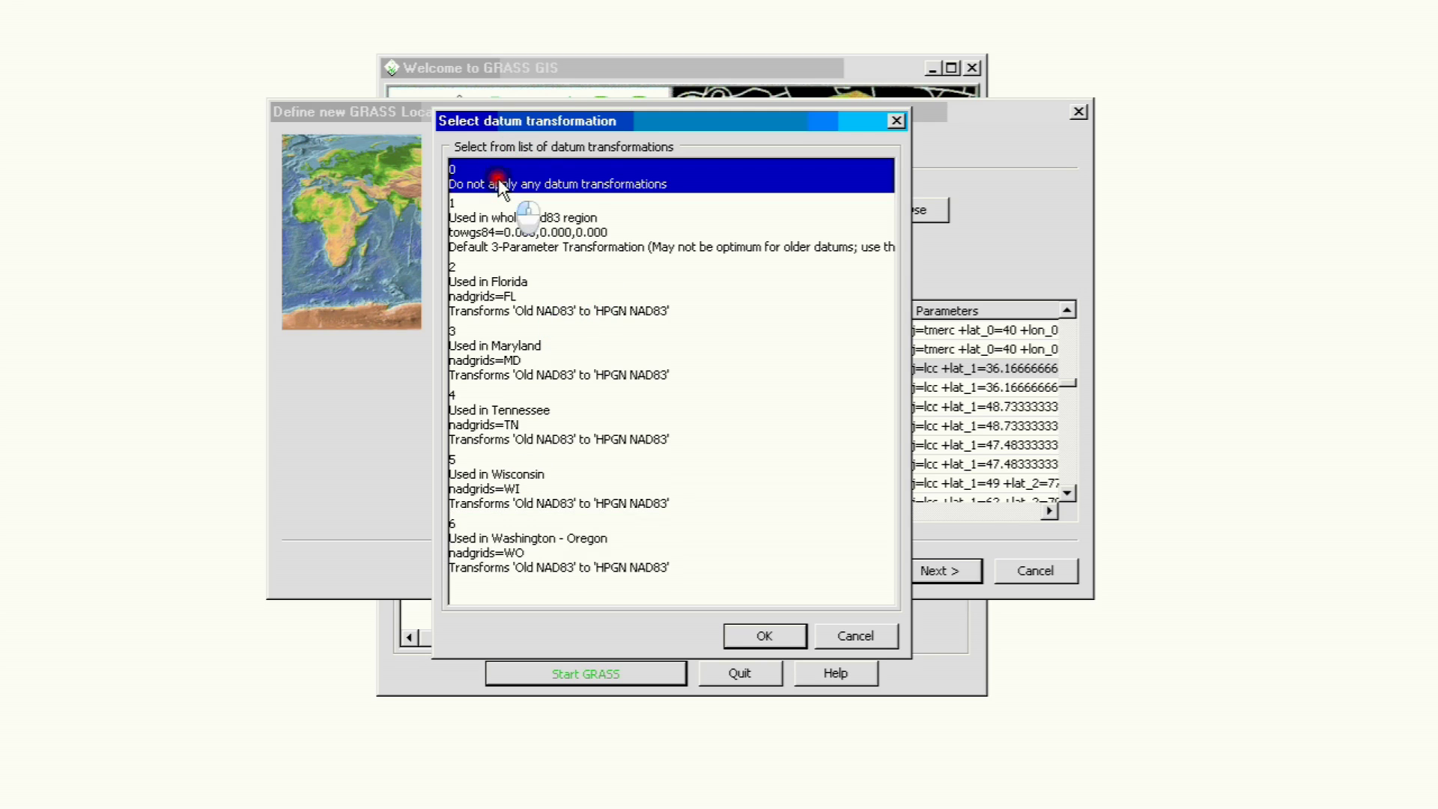
click(764, 635)
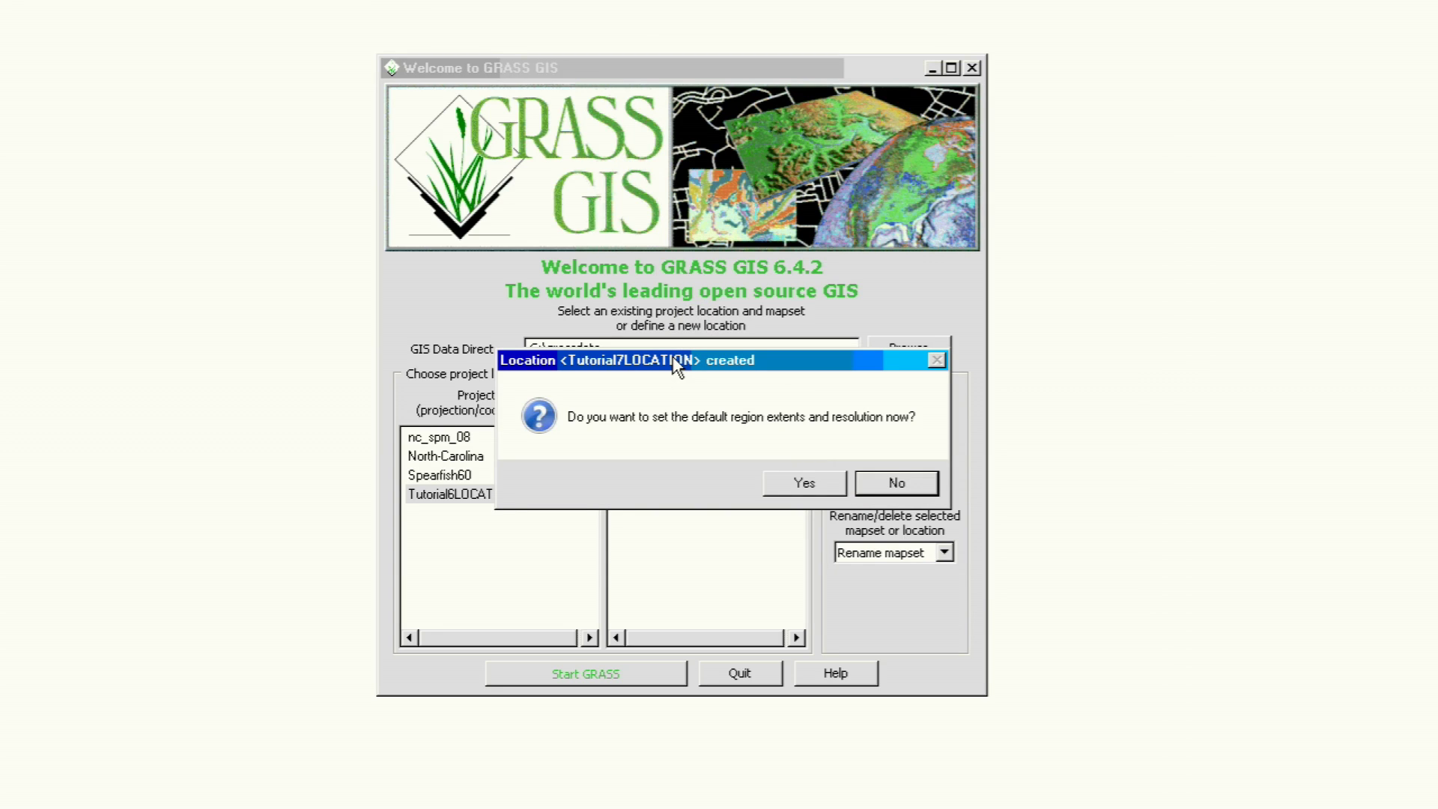
Step: Accept the default region North 1.0, South 0.0, West 0.0, East 1.0 with 1.0 resolution
click(938, 414)
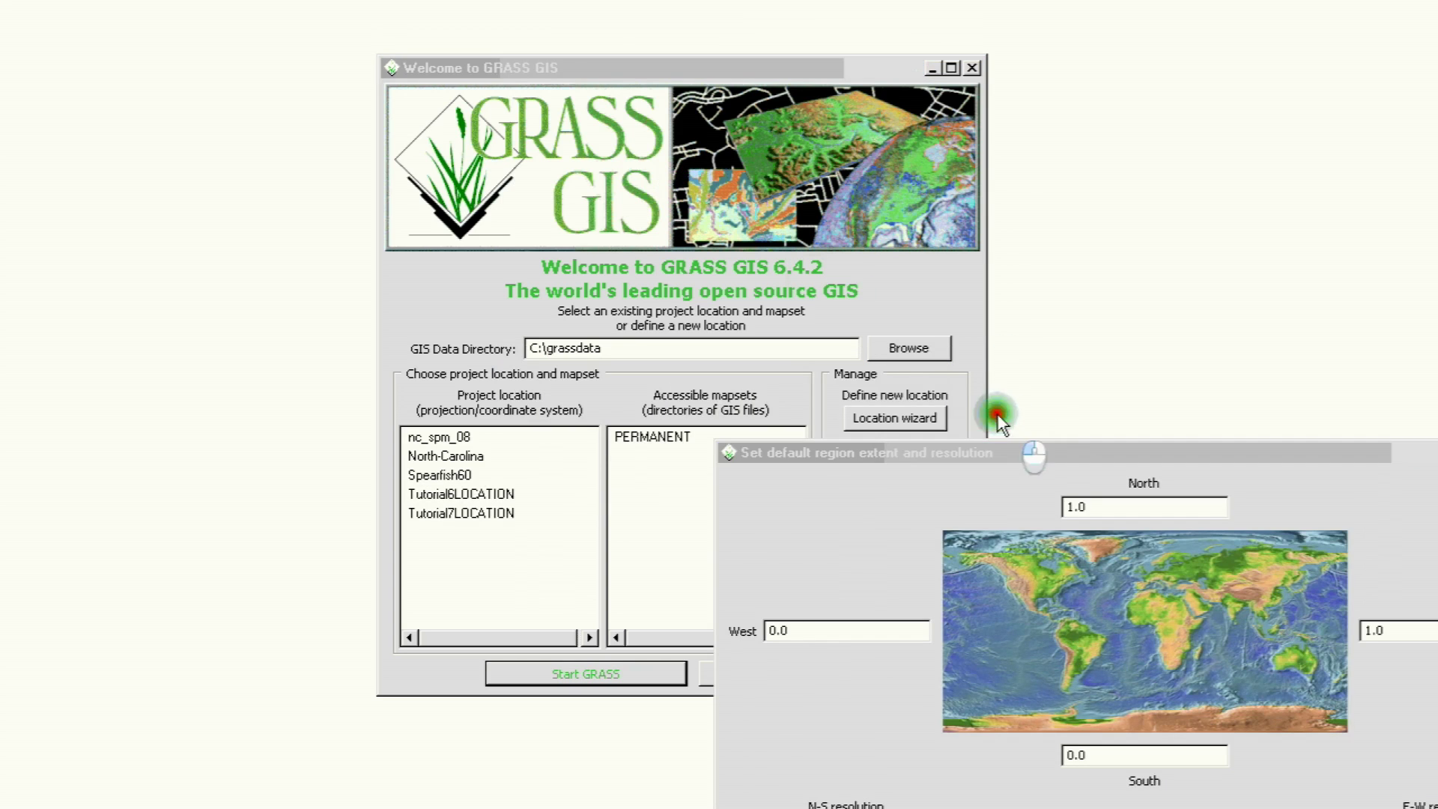
click(1129, 449)
drag(1130, 450, 709, 66)
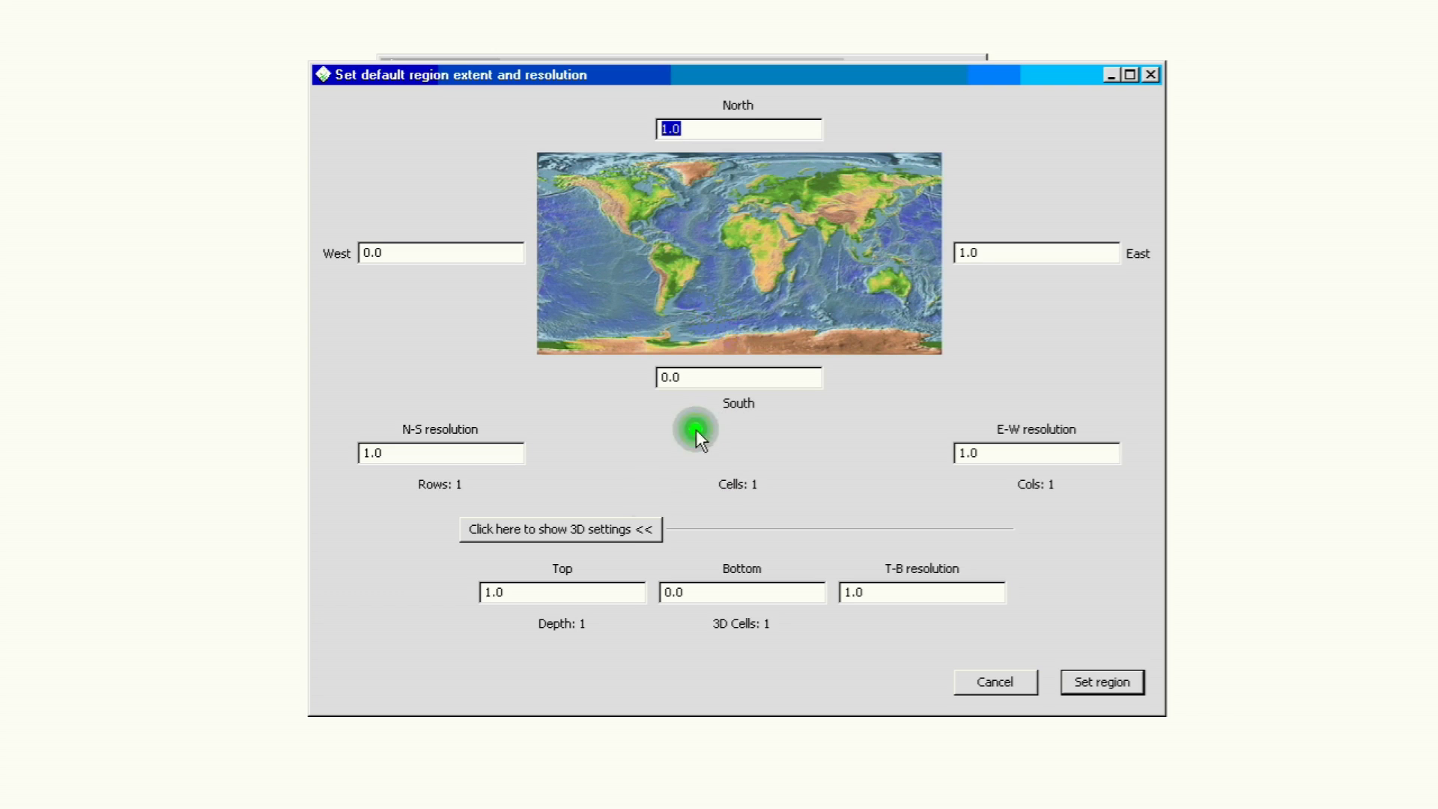
click(1097, 679)
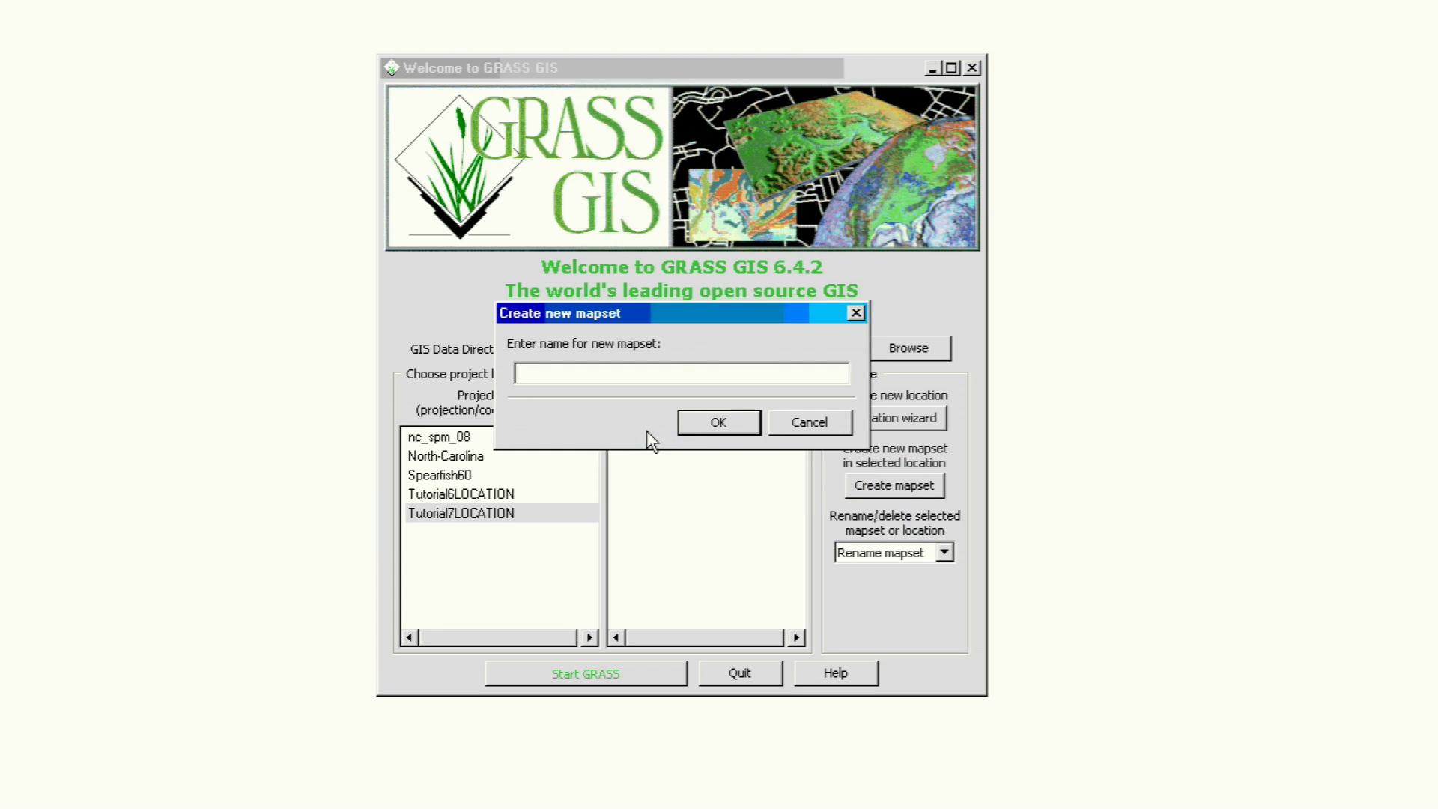
Step: Create the mapset Tutorial7User1, copying its name
text(Tutorial7User1)
click(762, 347)
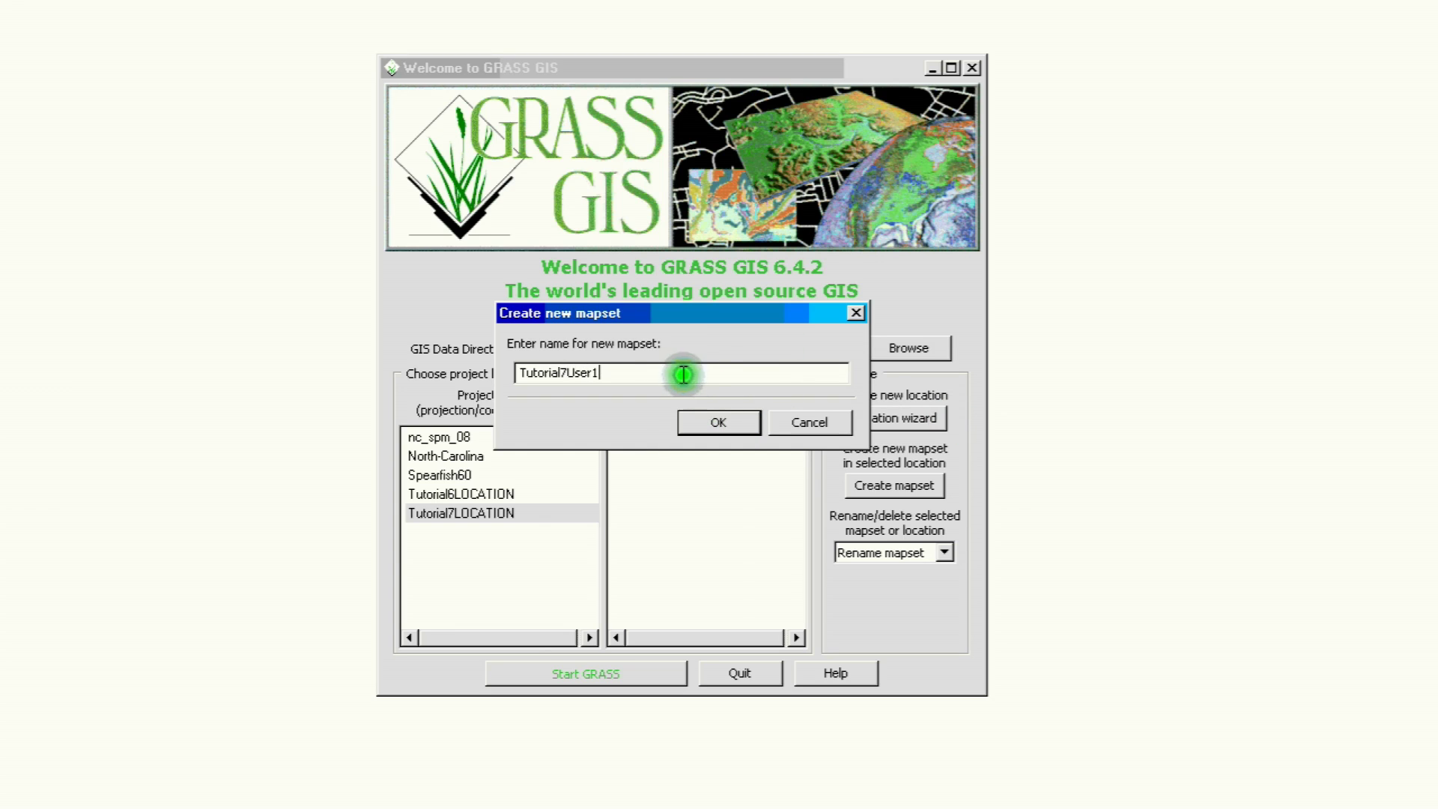
drag(770, 369, 450, 370)
key(ctrl+c)
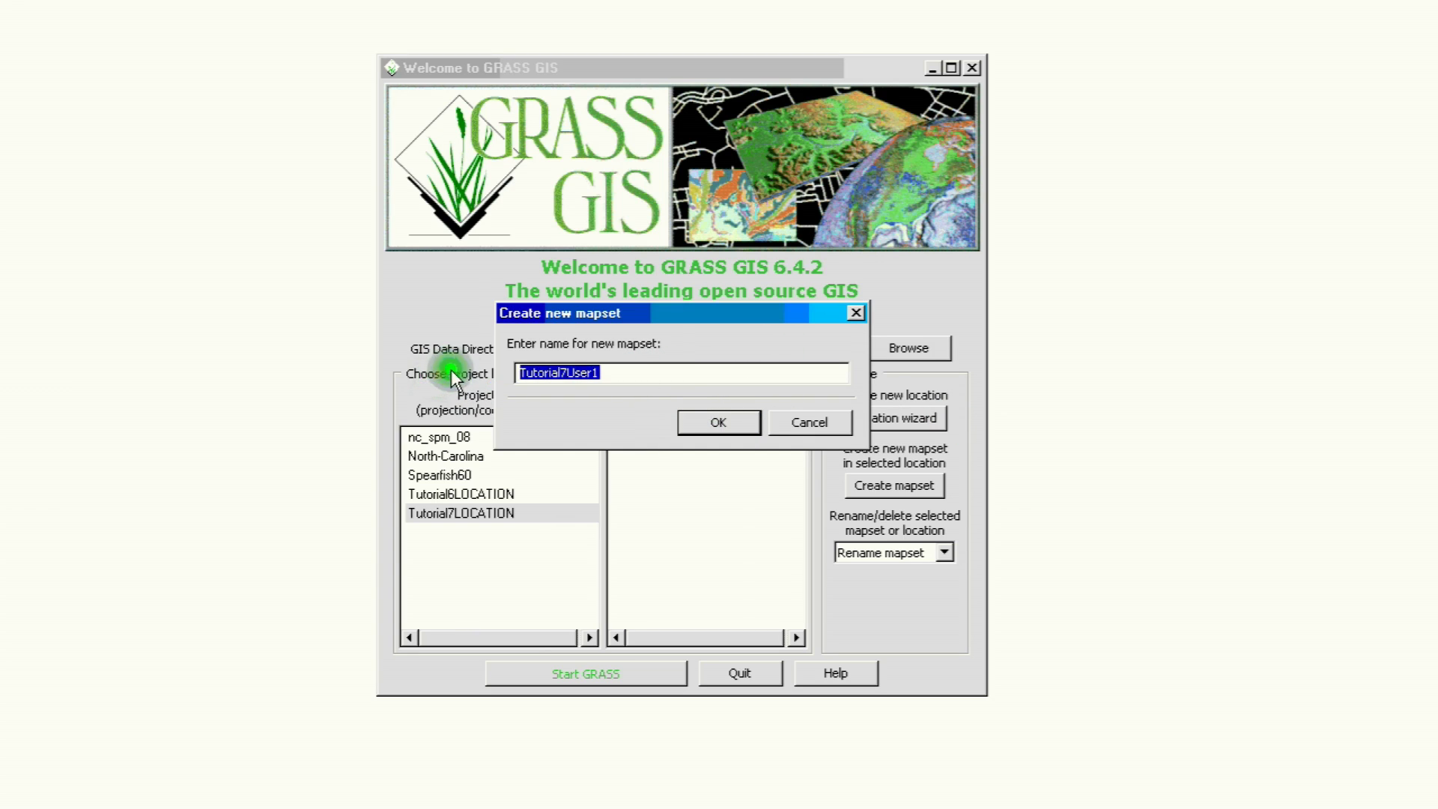
click(688, 419)
Step: Create the mapset Tutorial7User2 from the pasted name
click(888, 486)
key(ctrl+v)
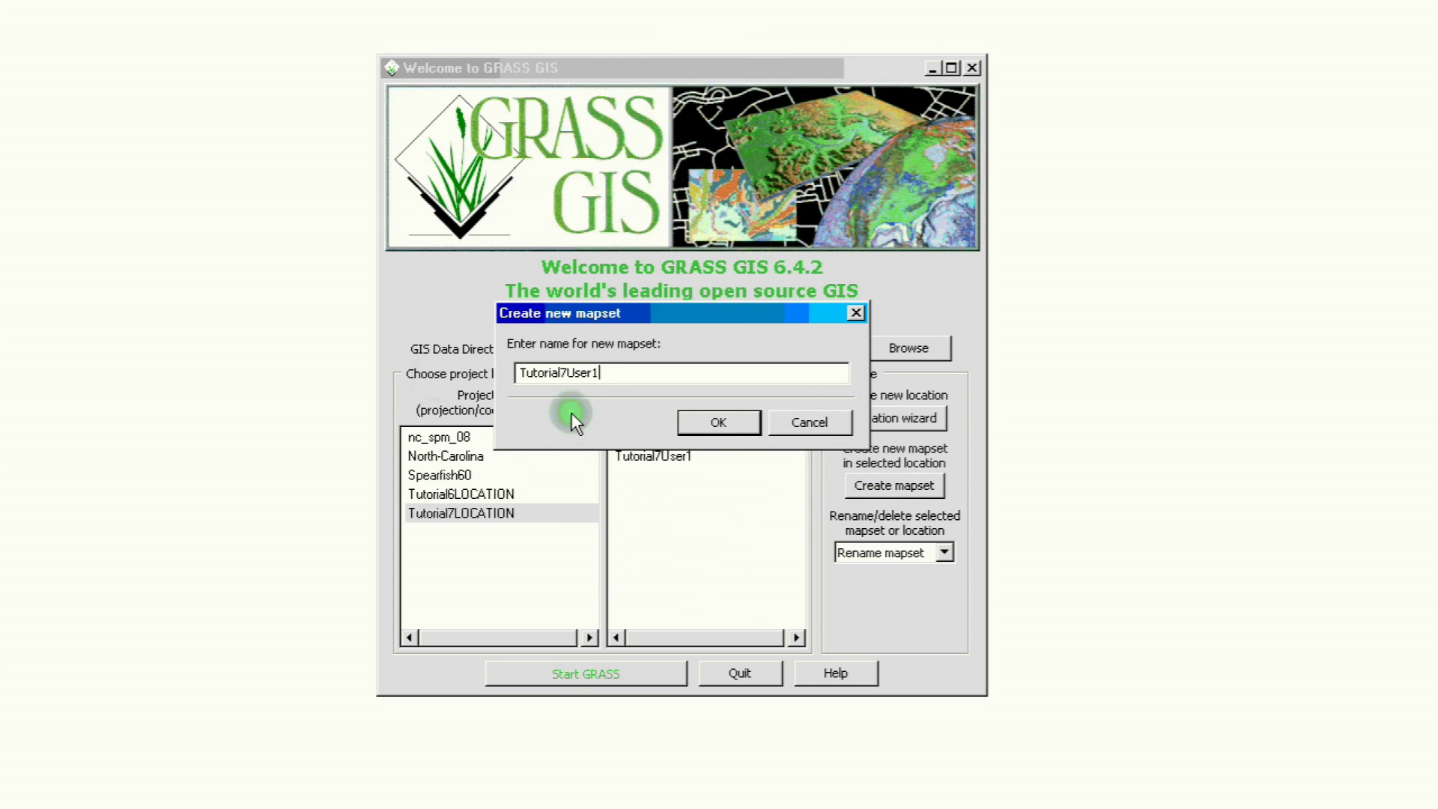
key(BackSpace)
text(2)
click(730, 418)
Step: Create the mapset Tutorial7User3 from the pasted name
click(856, 485)
click(700, 369)
key(ctrl+v)
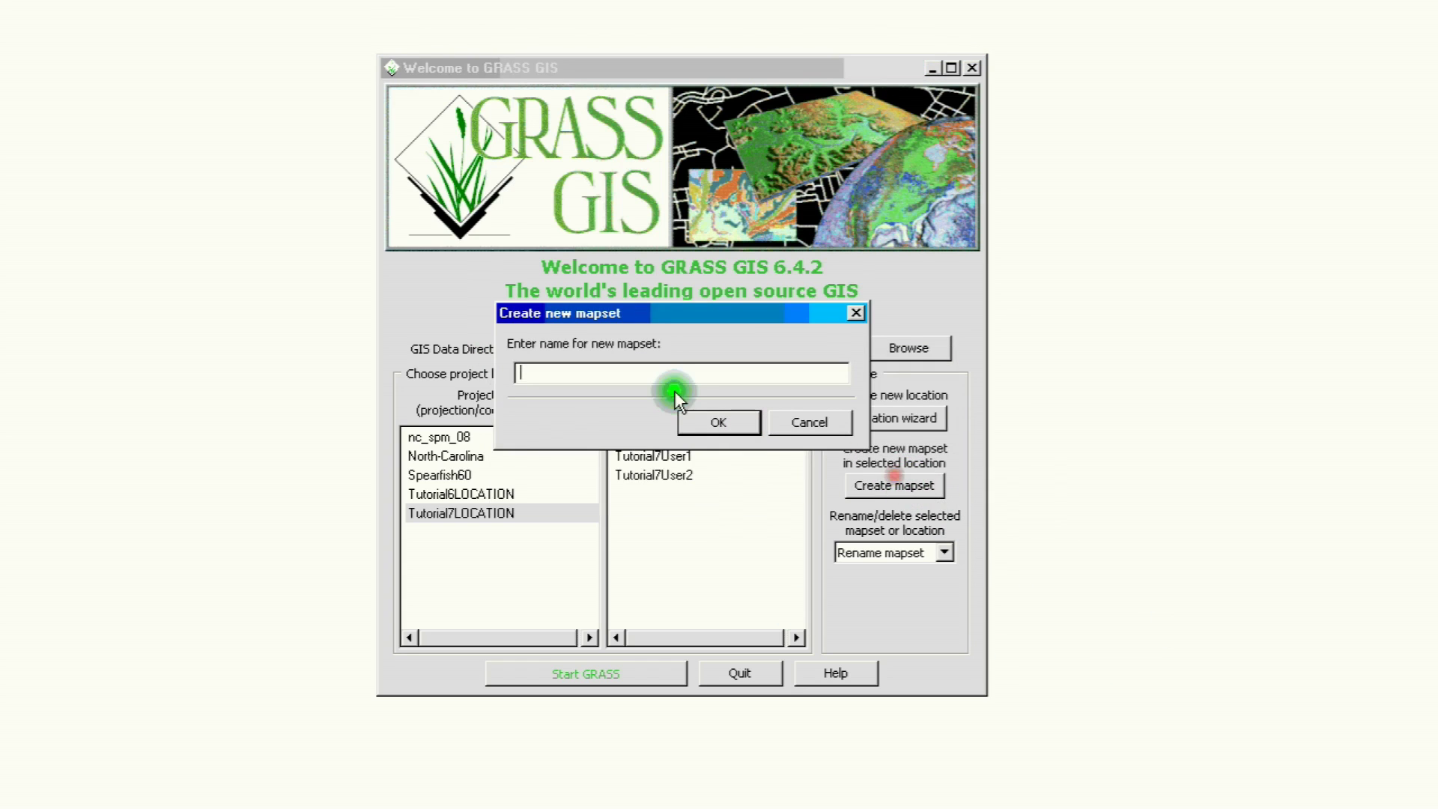
key(ctrl+v)
key(BackSpace)
text(3)
click(697, 420)
Step: Check the new mapsets Tutorial7User1, Tutorial7User2 and Tutorial7User3 in the list
click(658, 455)
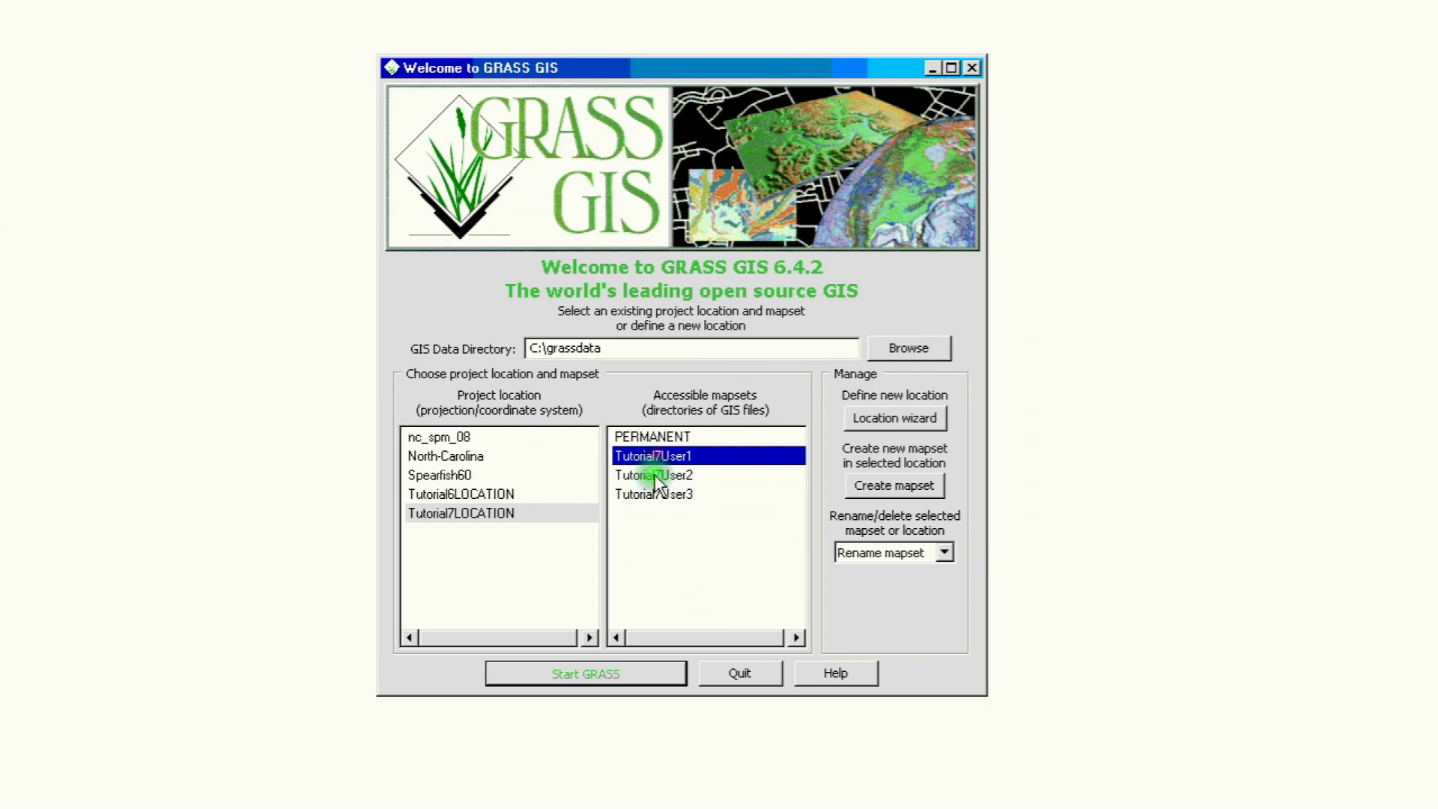
click(650, 475)
click(641, 492)
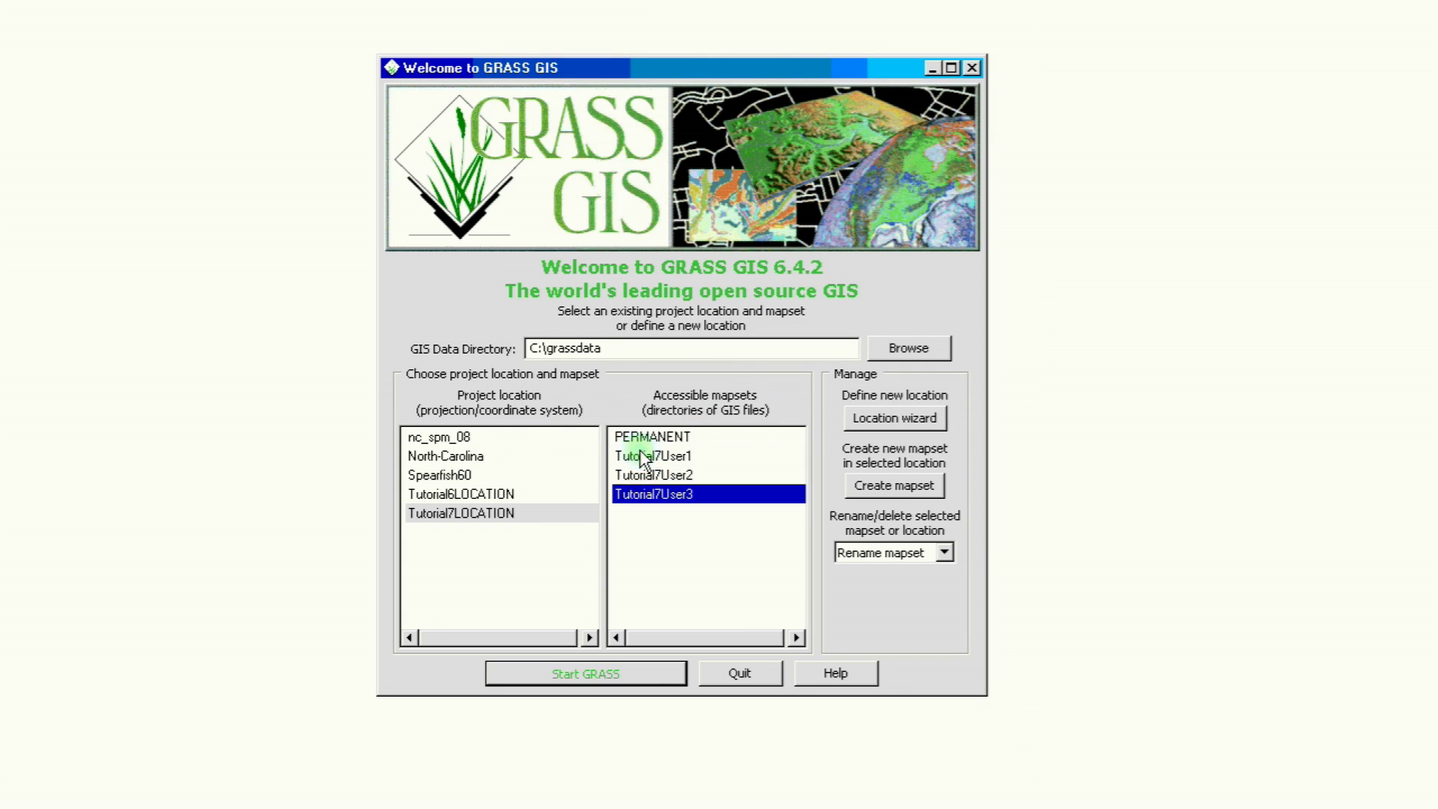
click(665, 528)
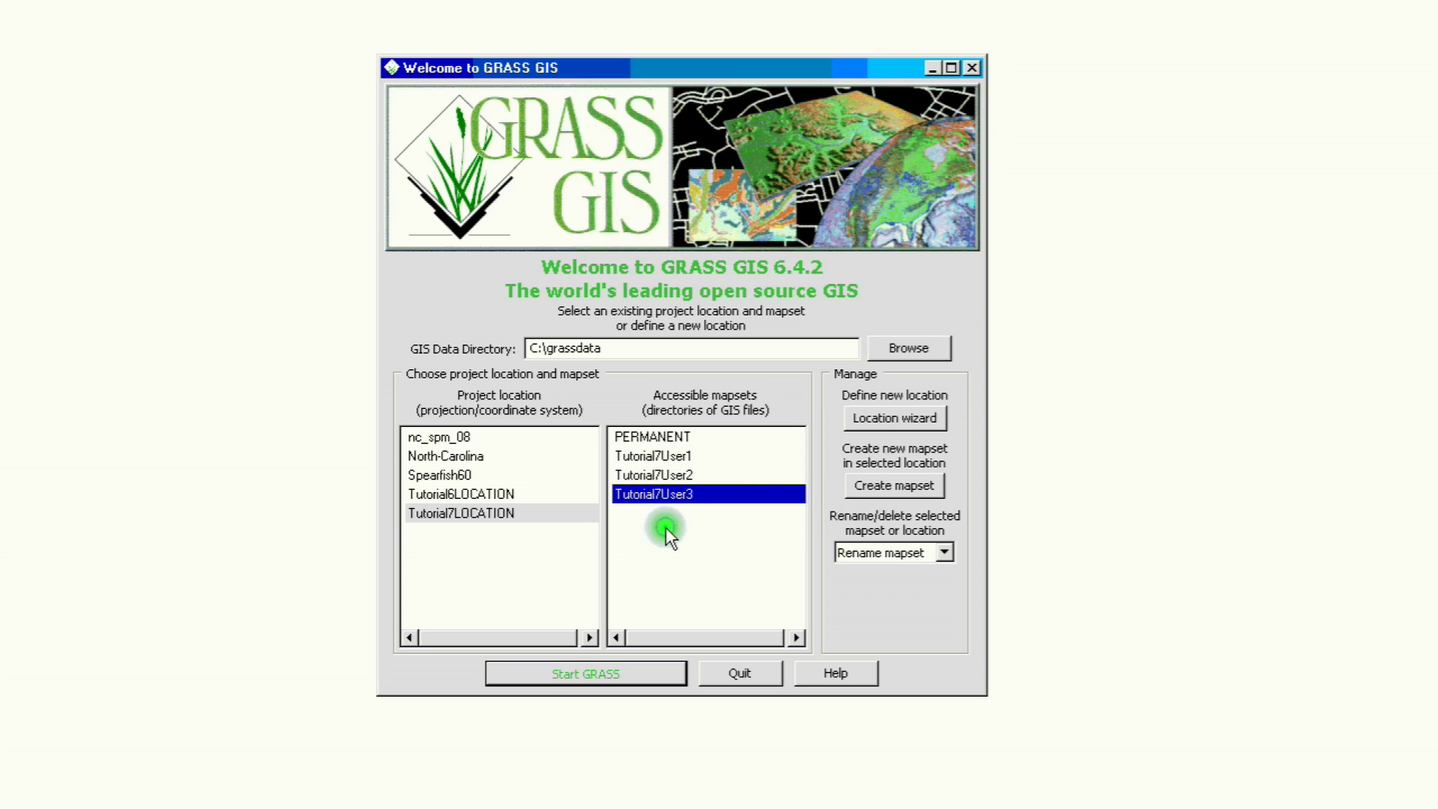